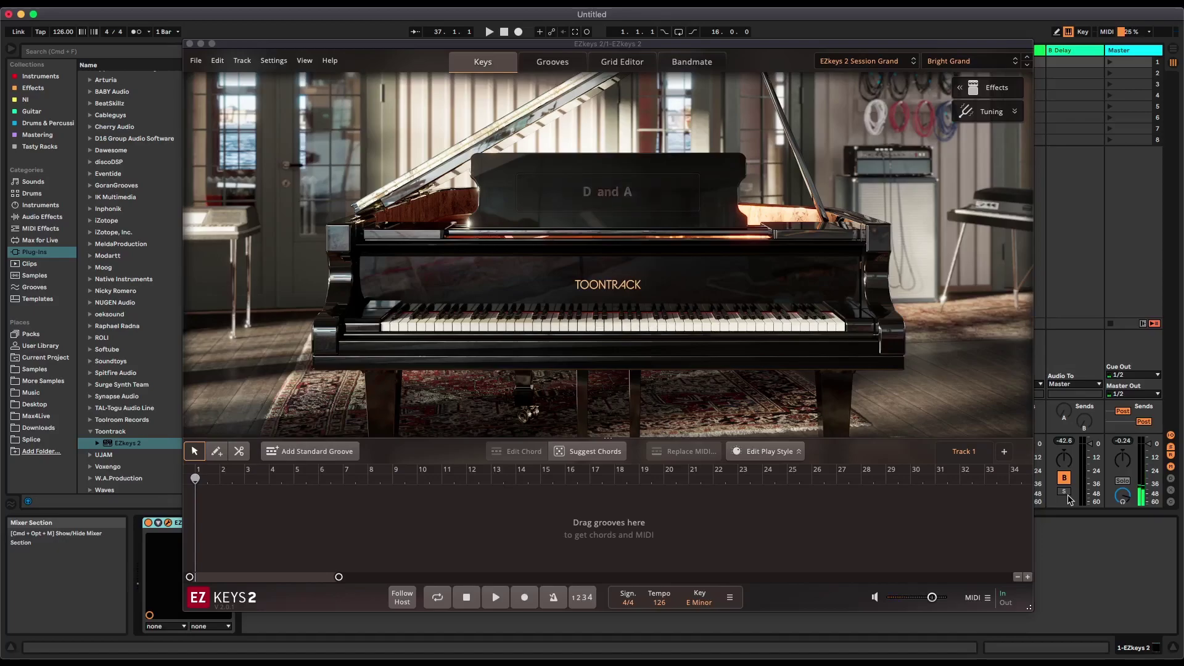
- Look through the installed sound libraries, keep EZkeys 2 Session Grand, and load its Horror Movie preset
left_click(862, 62)
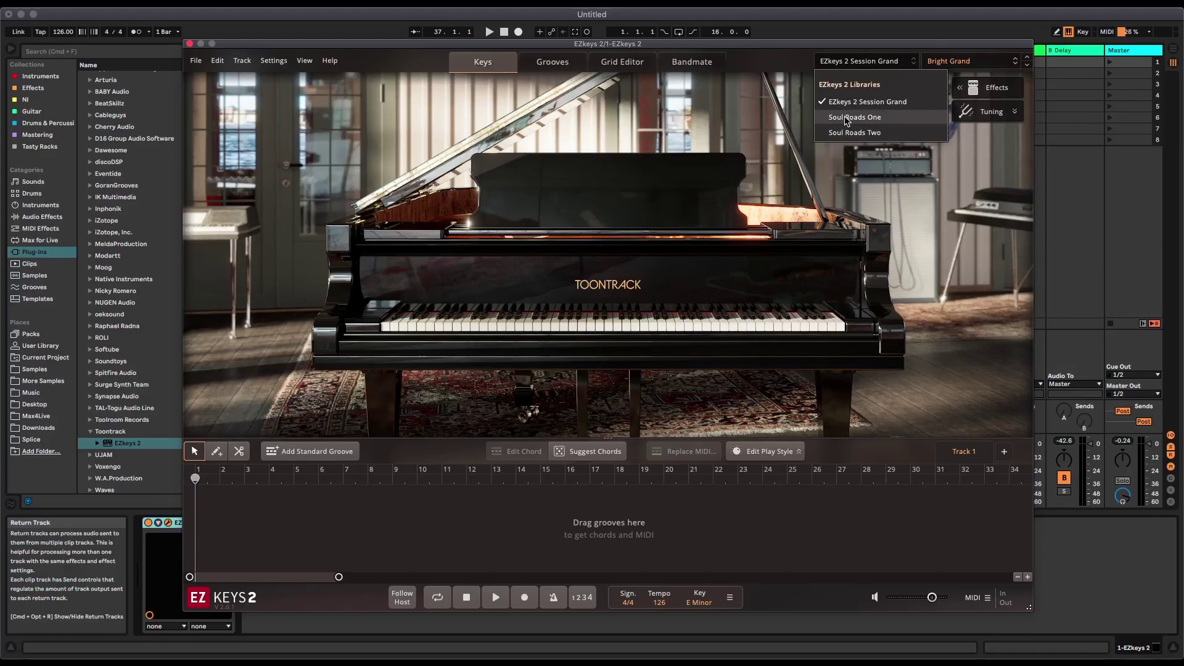
left_click(794, 64)
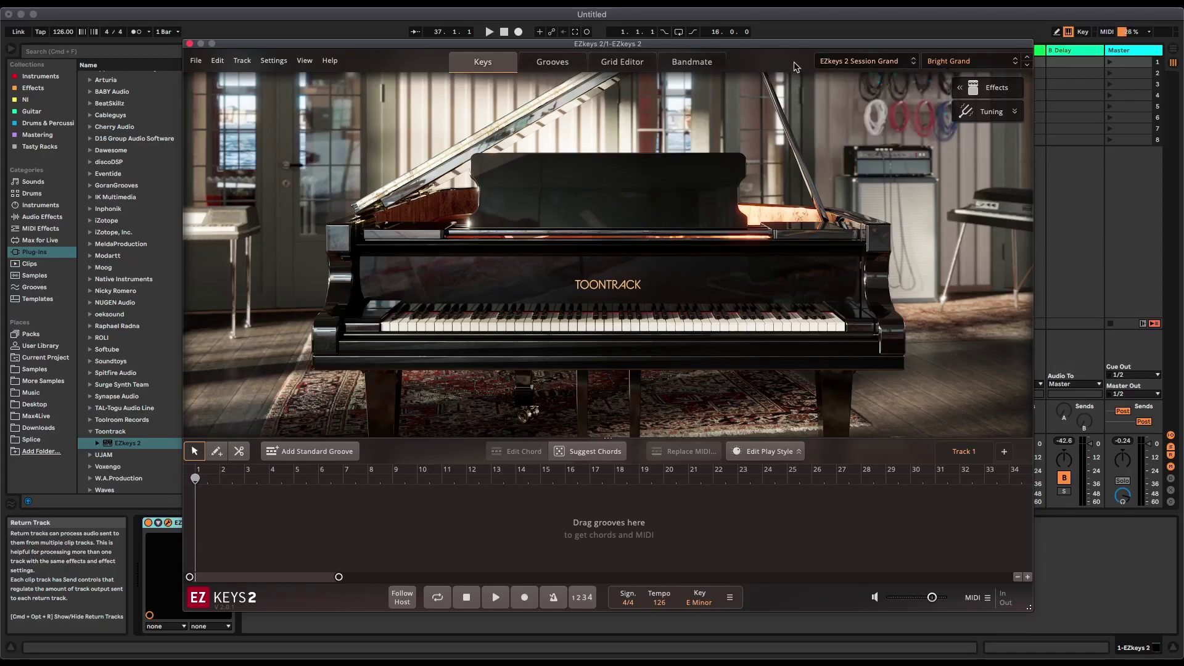
left_click(971, 64)
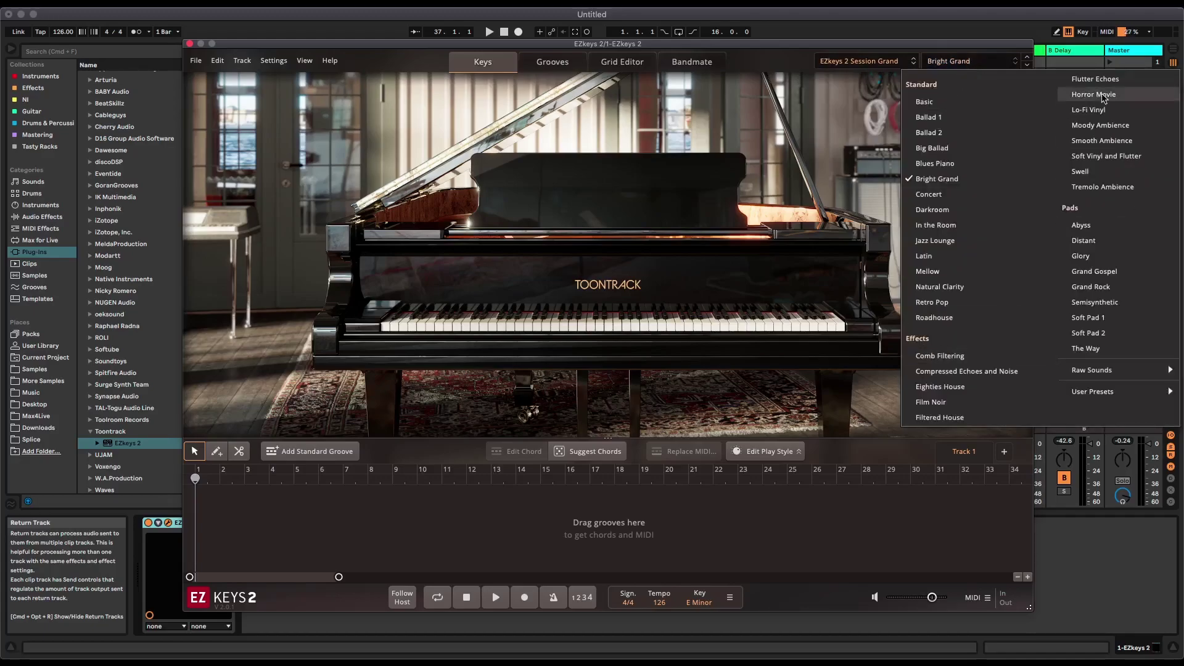
left_click(943, 285)
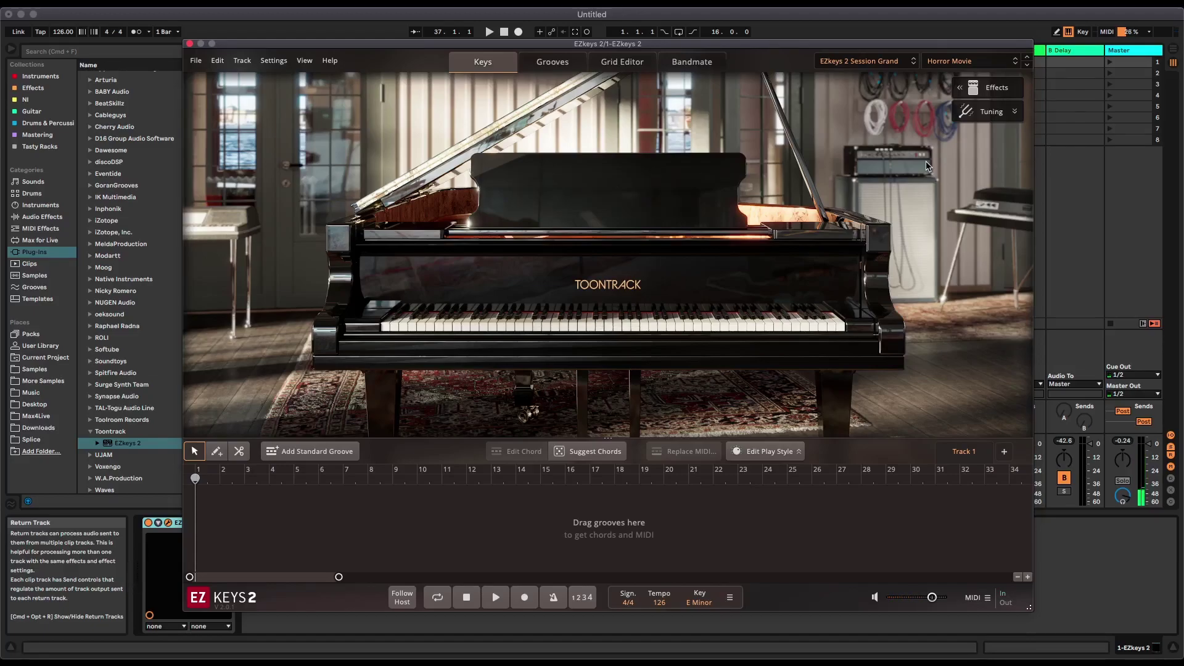
- Load the Basic preset for the EZkeys 2 Session Grand
left_click(969, 61)
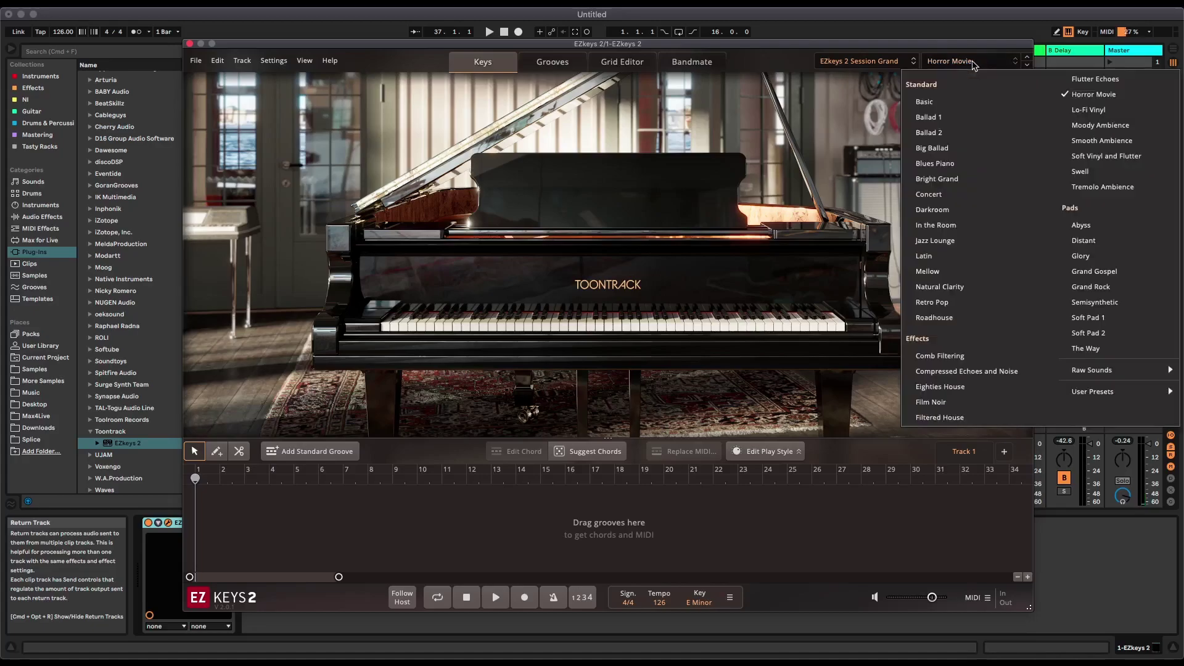
left_click(941, 102)
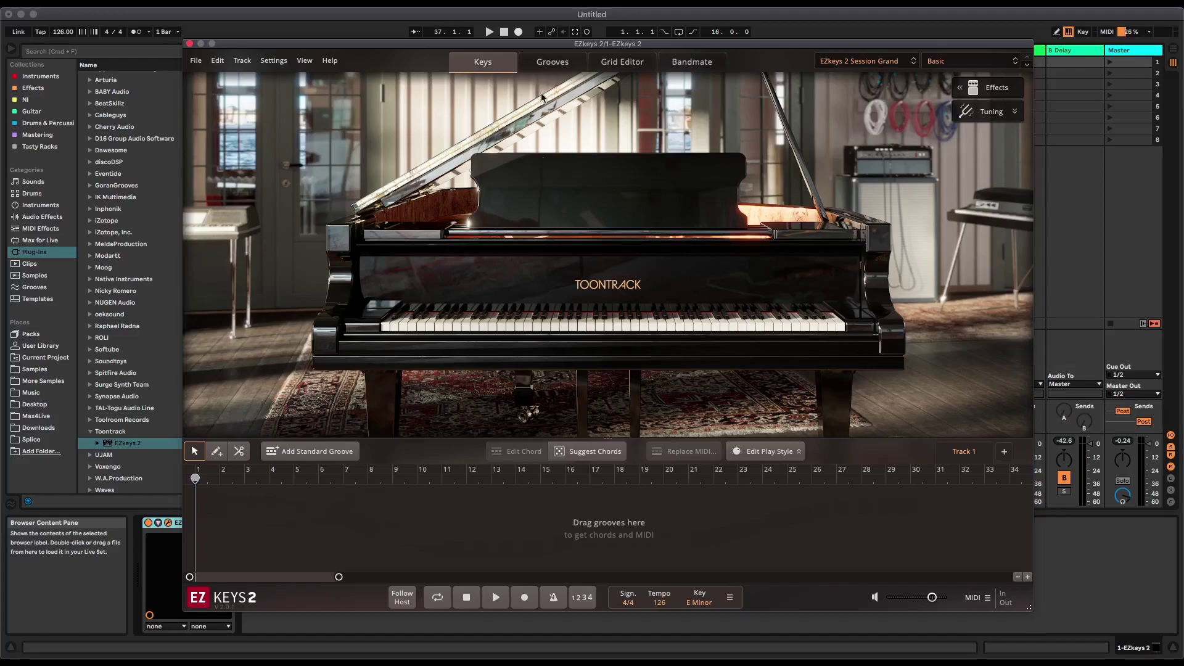
- Add the Jazz Passion 127 BPM Verse Generic groove to the song track at bar 1 and play it back
left_click(549, 64)
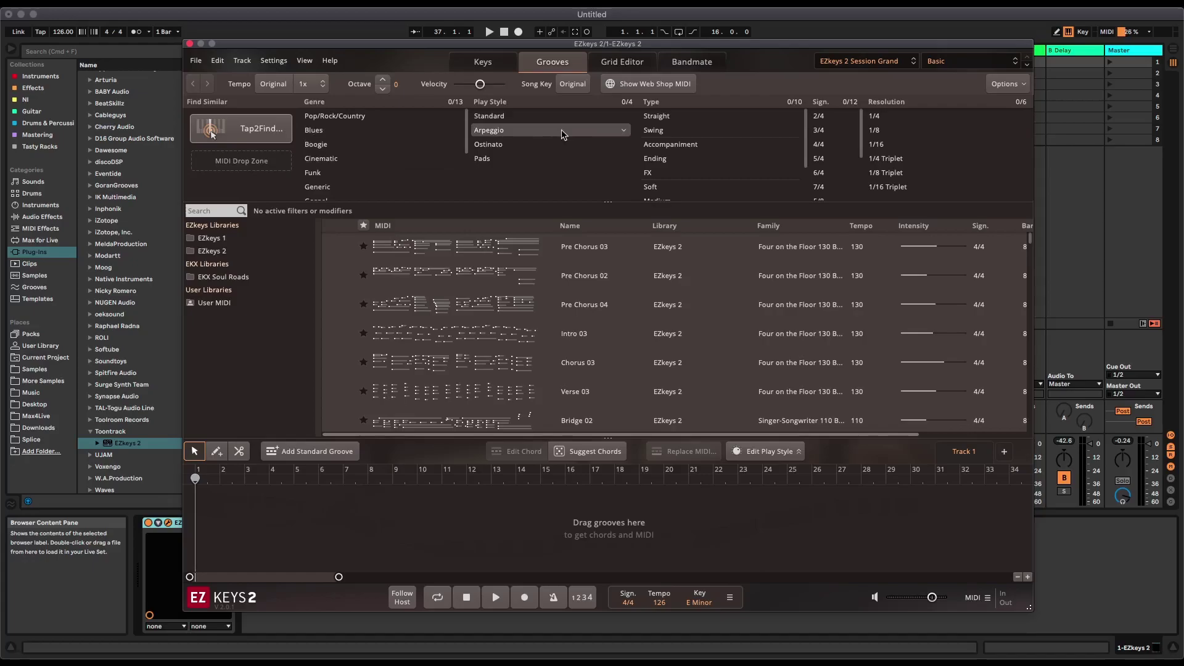
scroll(464, 306, "down", 5)
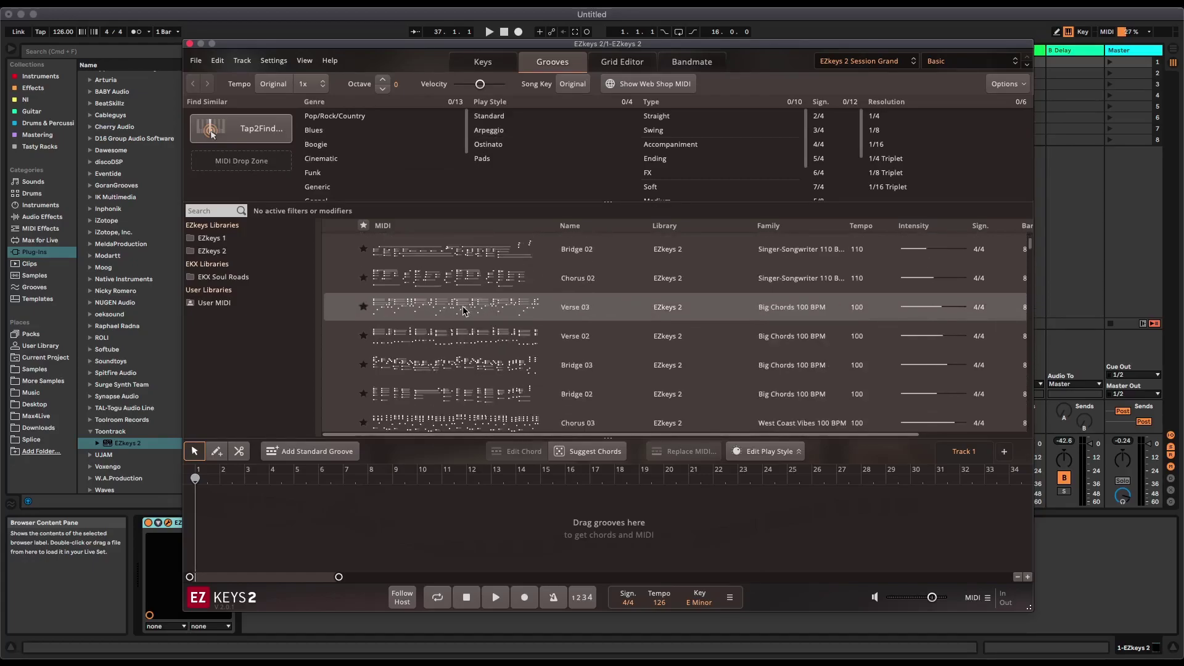
scroll(464, 309, "down", 10)
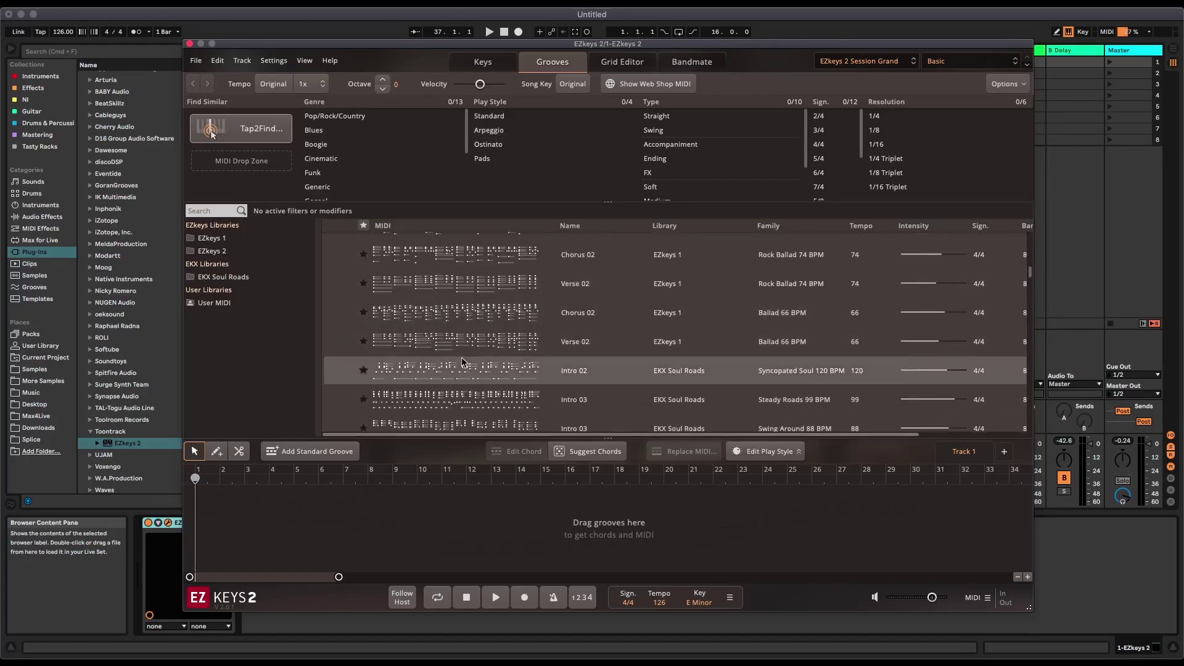
scroll(462, 321, "down", 6)
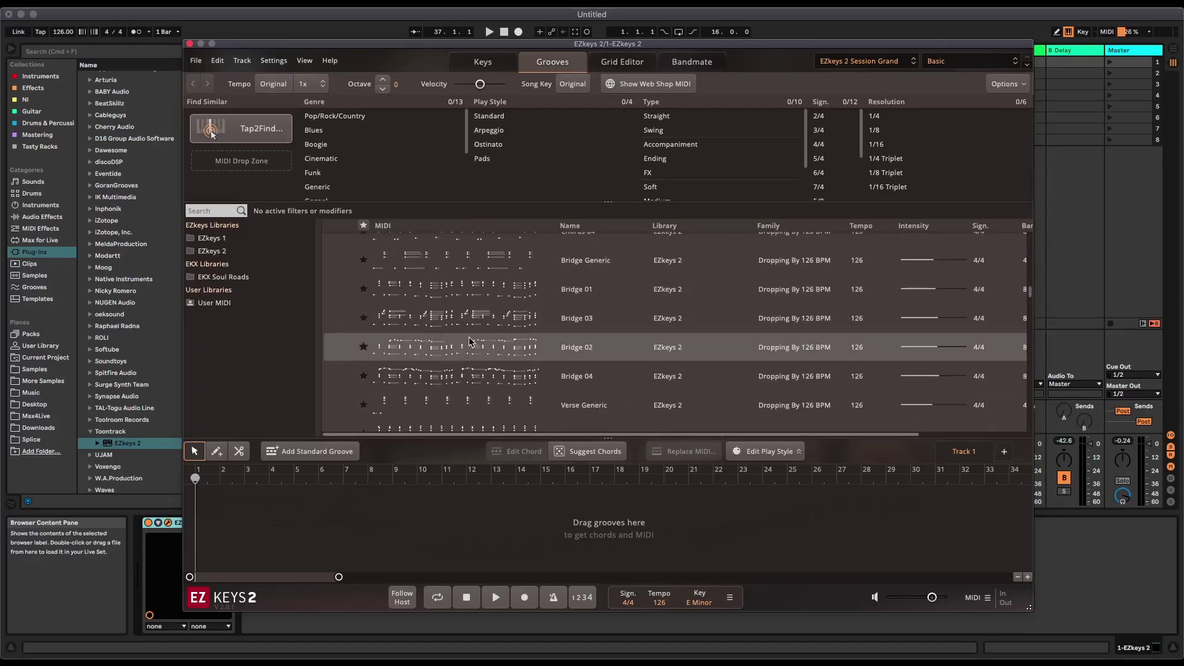
scroll(467, 336, "down", 6)
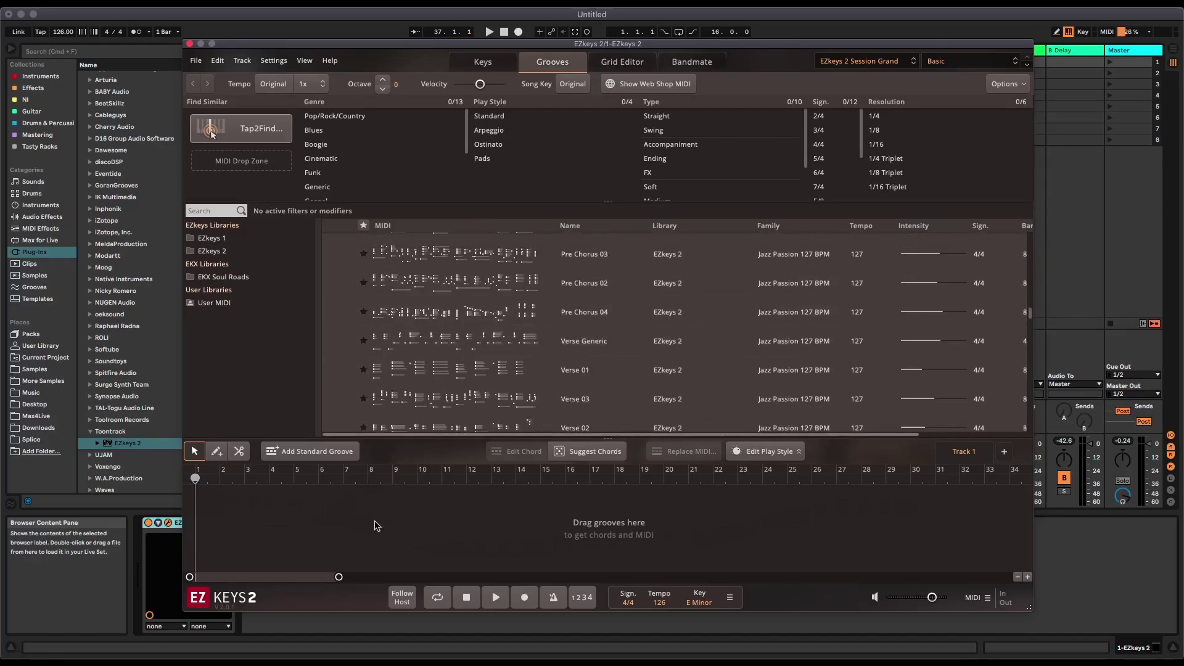
left_click_drag(460, 344, 200, 506)
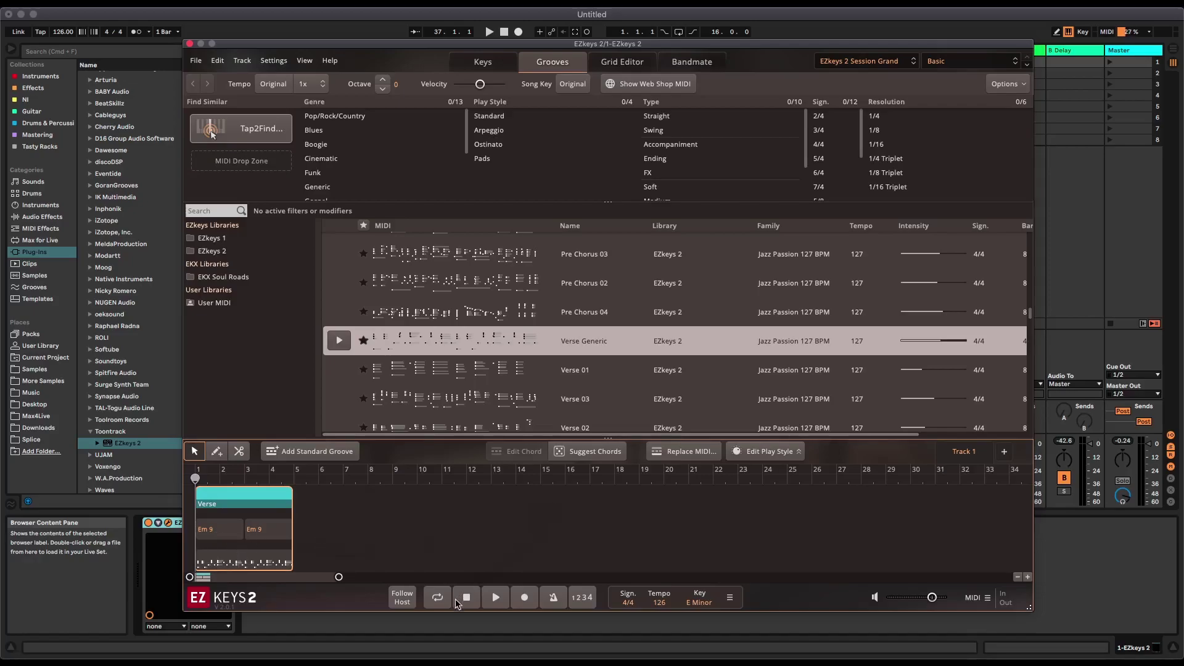
left_click(496, 598)
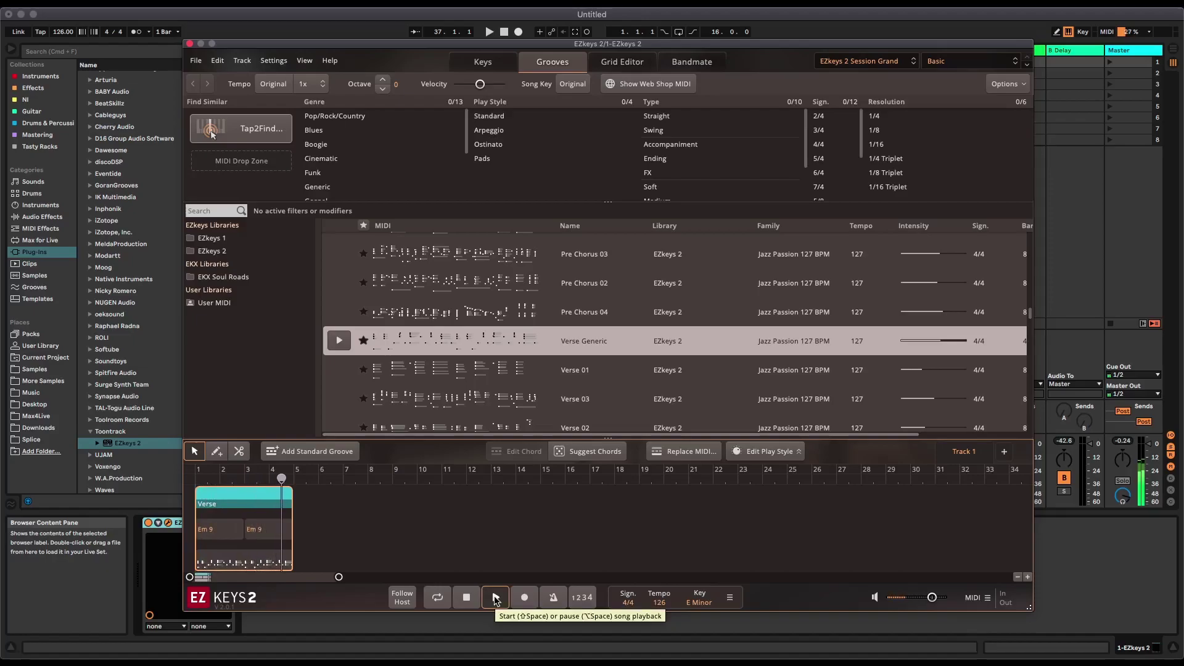
left_click(467, 598)
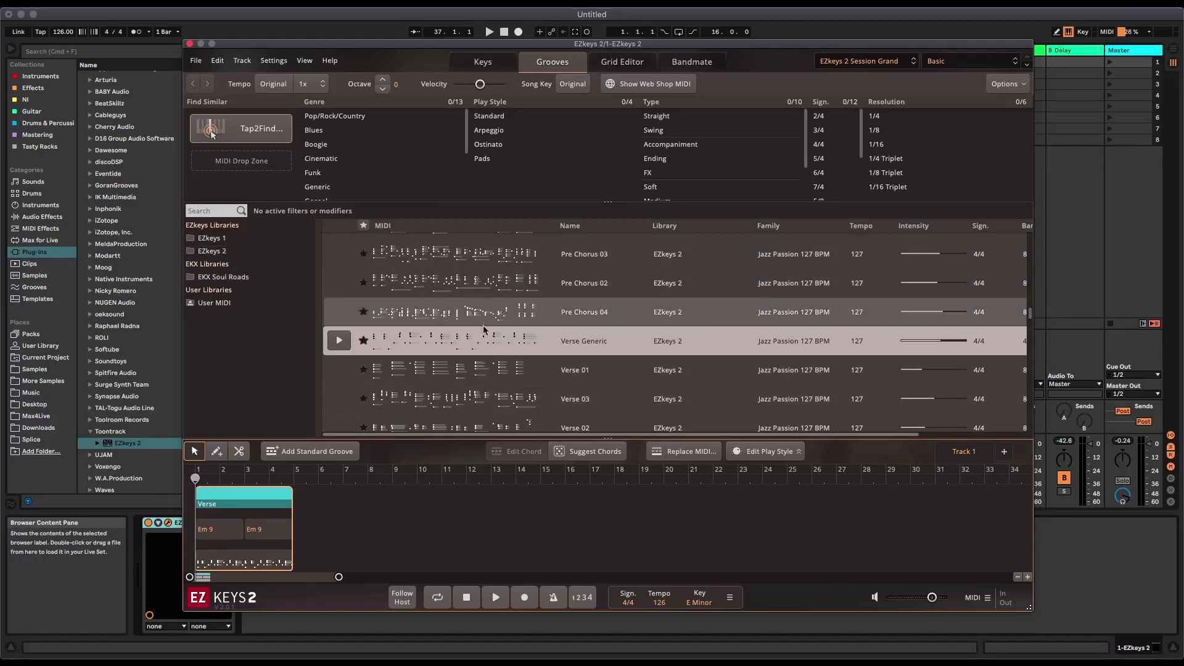
- View the bars and resolution details of the listed grooves
left_click_drag(750, 432, 920, 434)
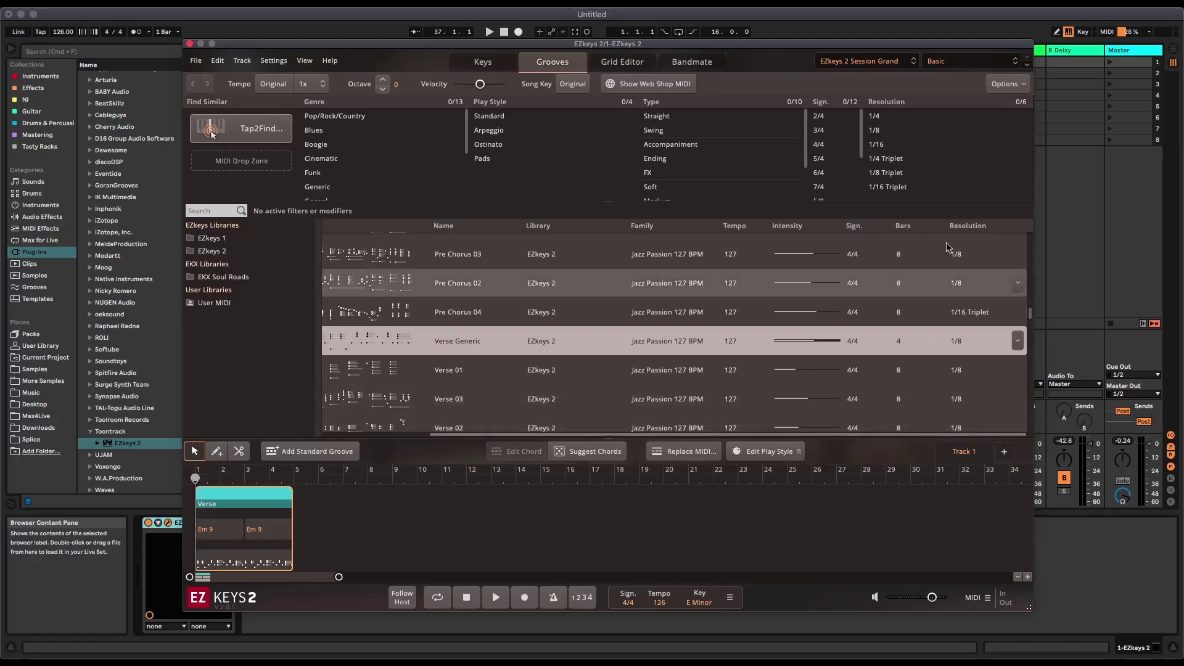
scroll(905, 301, "up", 5)
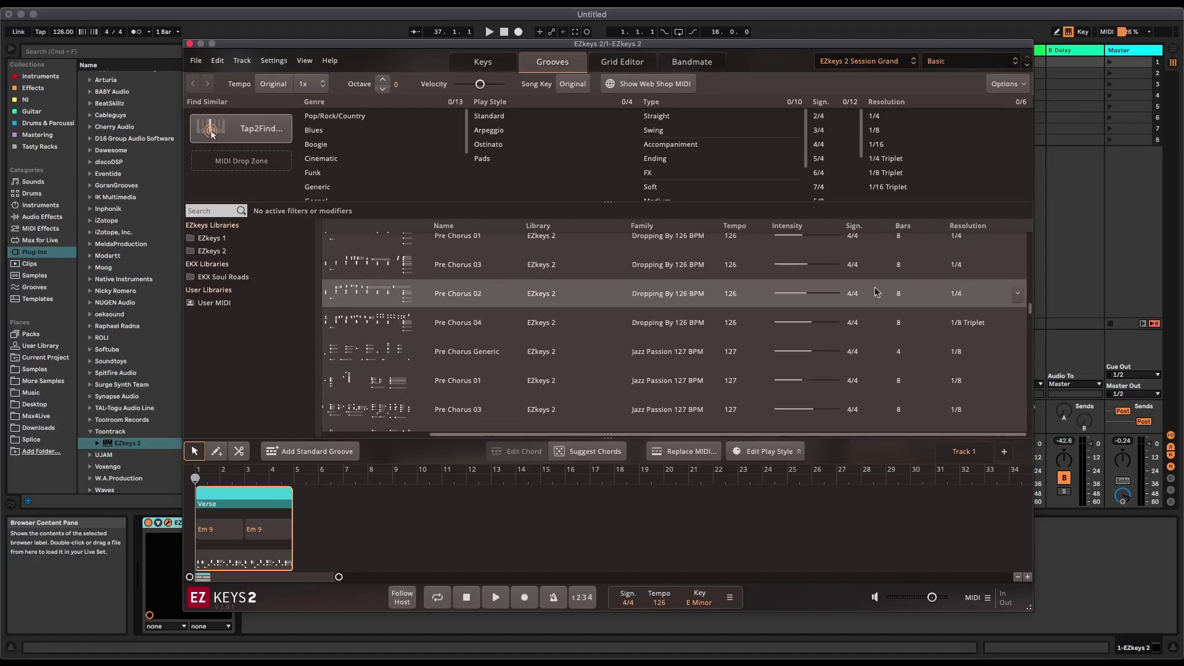
- Open the verse groove in the Grid Editor and audition the B and D notes near the end of bar 1
left_click(632, 63)
scroll(343, 257, "down", 4)
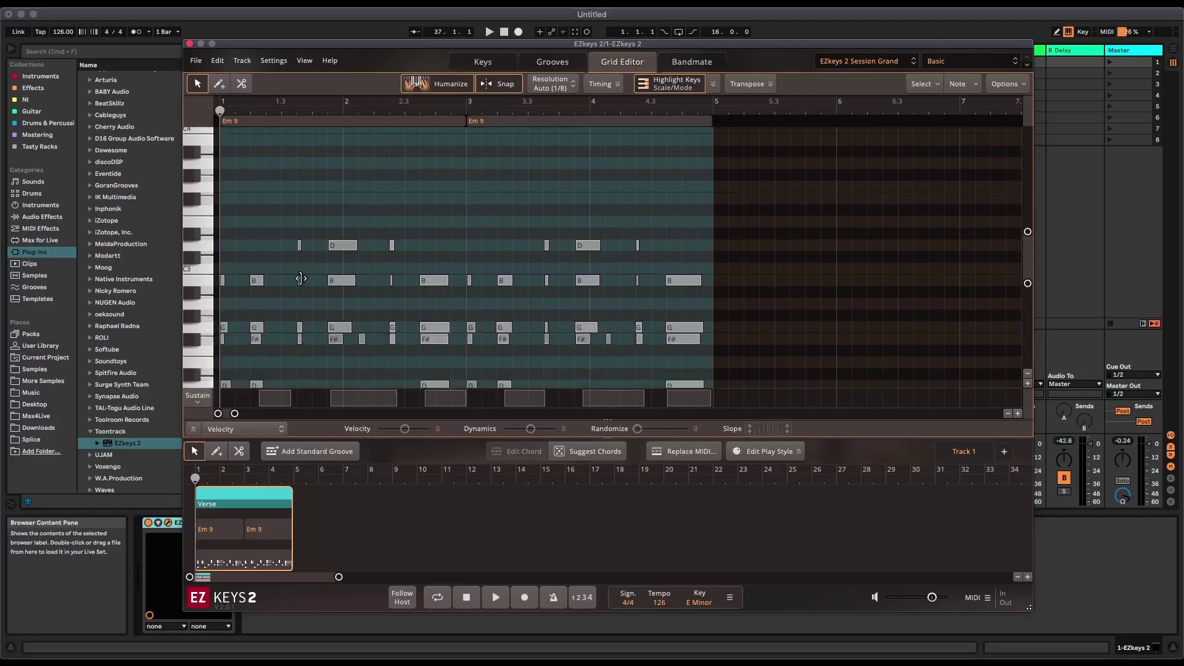
left_click(337, 281)
left_click(345, 249)
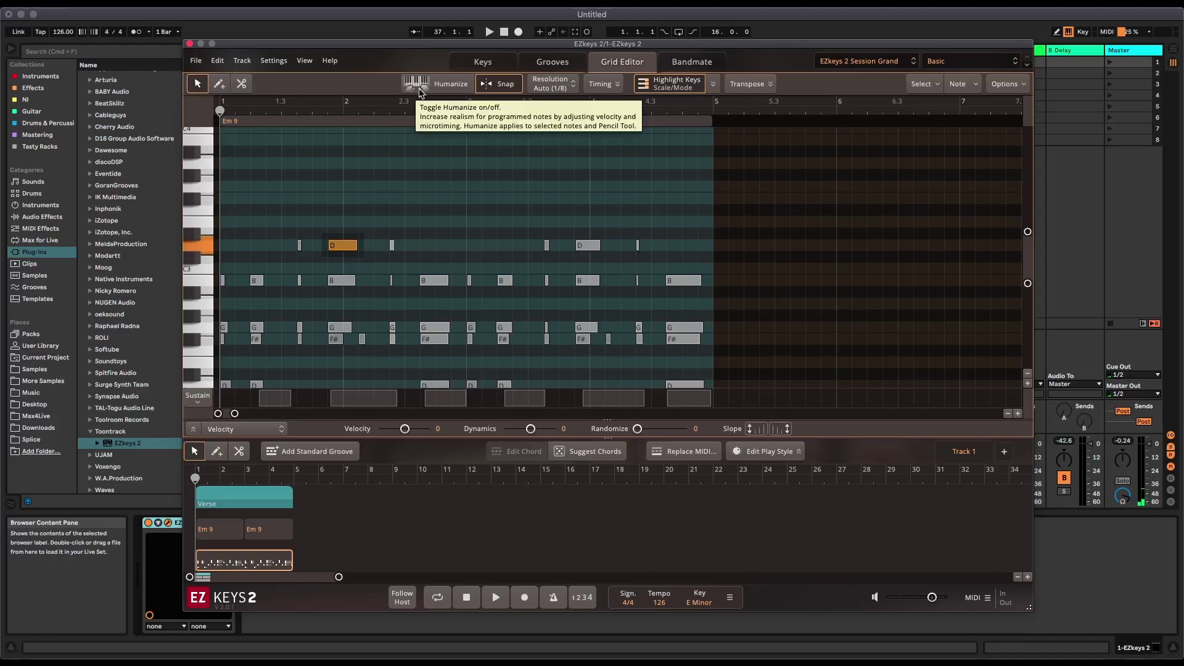
- Select most of the verse notes, try Humanize on and off for them, and clear the selection
left_click_drag(269, 187, 708, 343)
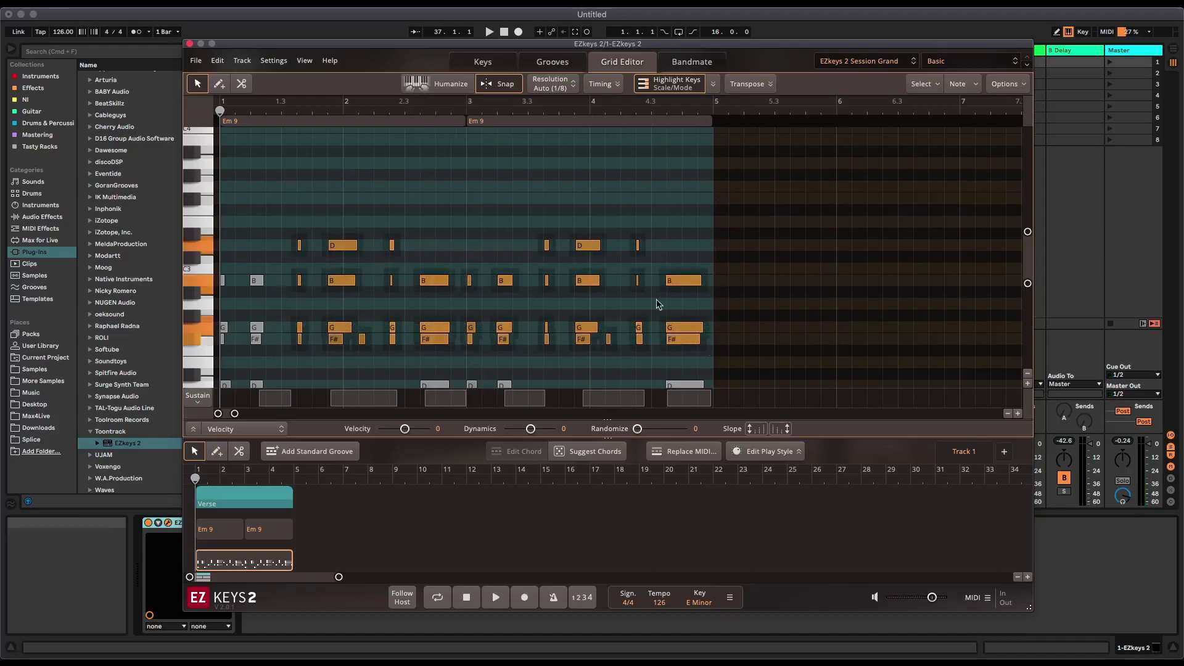
left_click(436, 92)
left_click(451, 92)
left_click(451, 93)
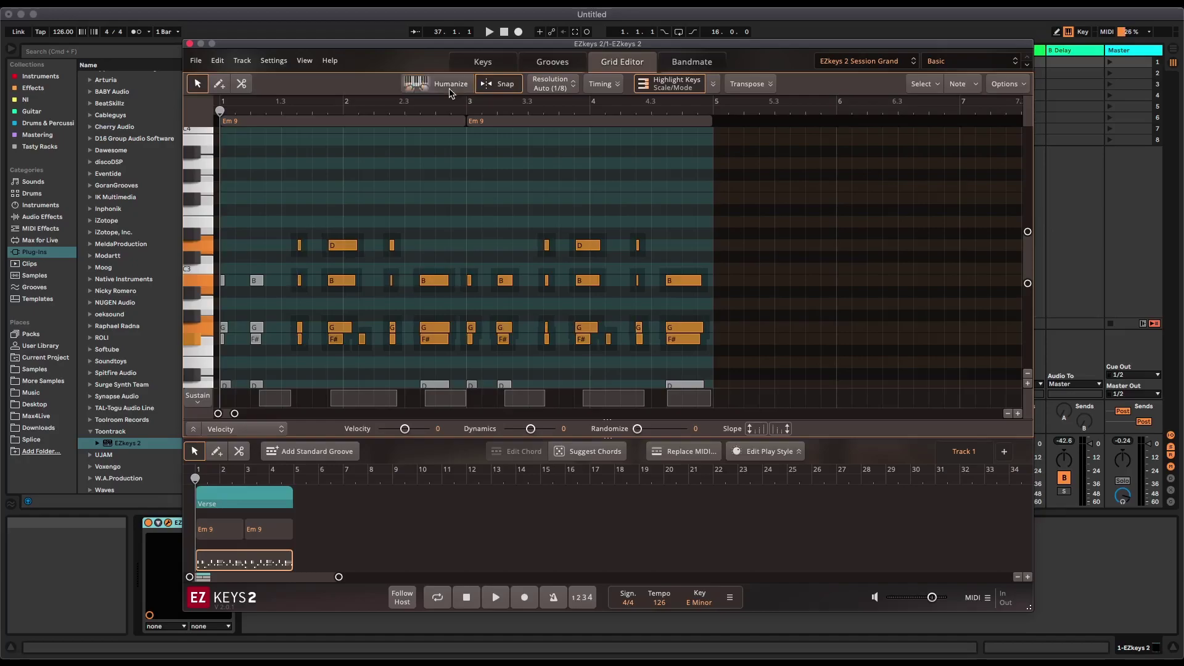
left_click(435, 212)
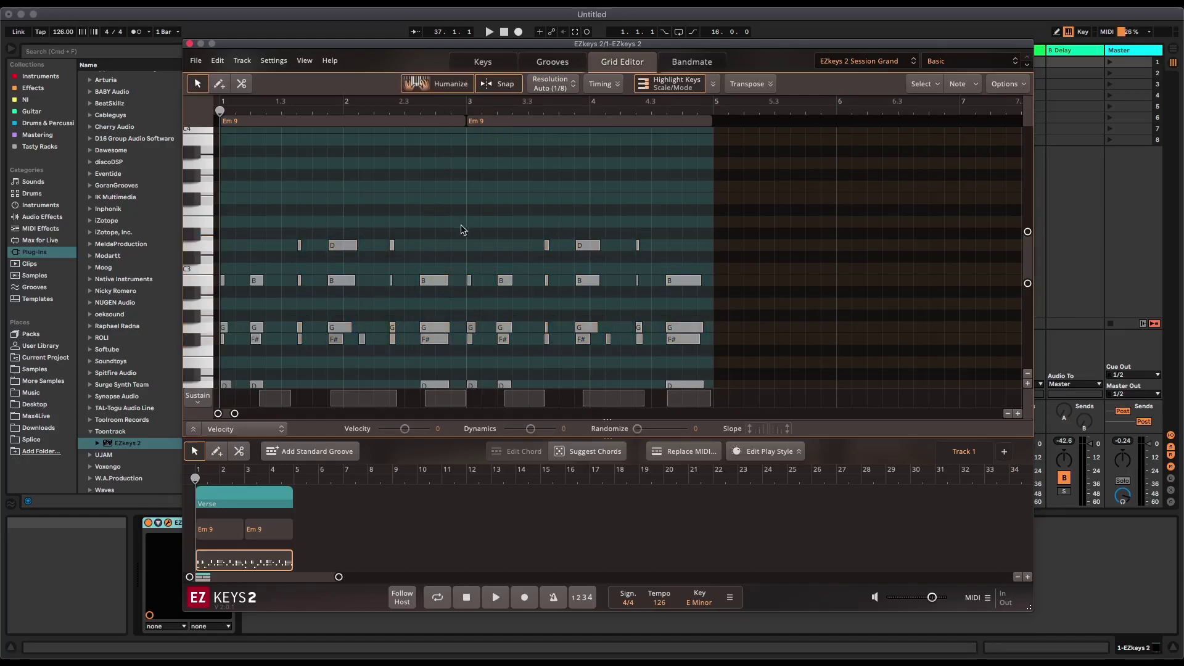
scroll(463, 230, "down", 1)
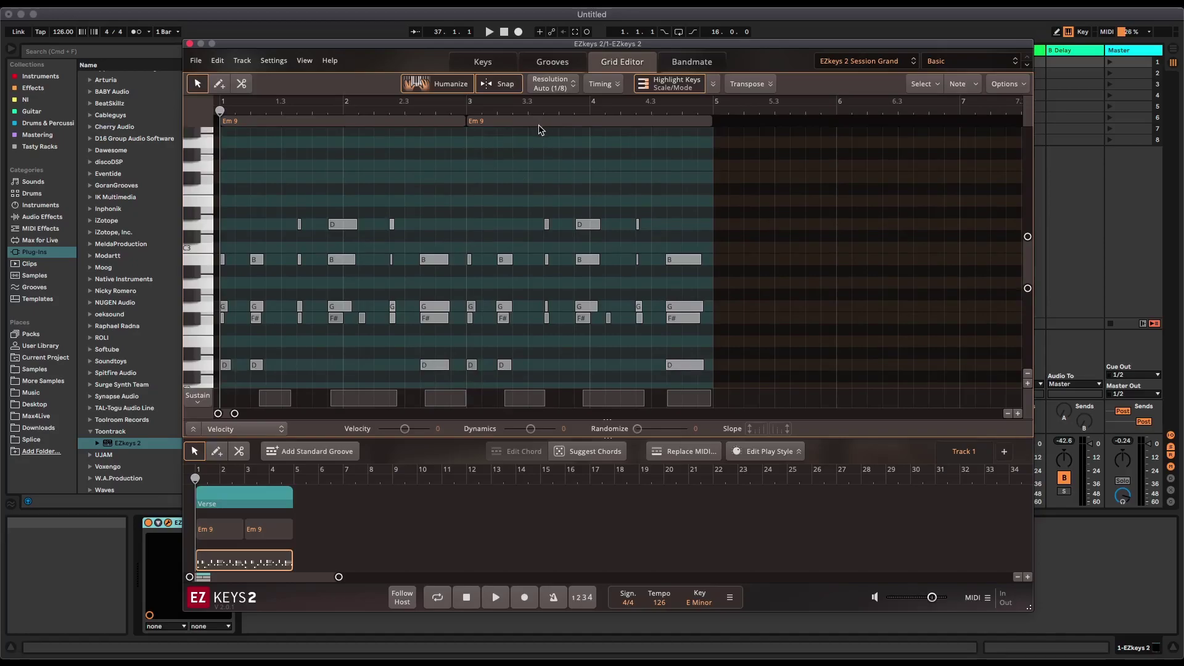
- Add the Jazz Passion 127 BPM Bridge 04 groove directly after the verse and play back the song
scroll(405, 368, "down", 5)
scroll(405, 369, "down", 2)
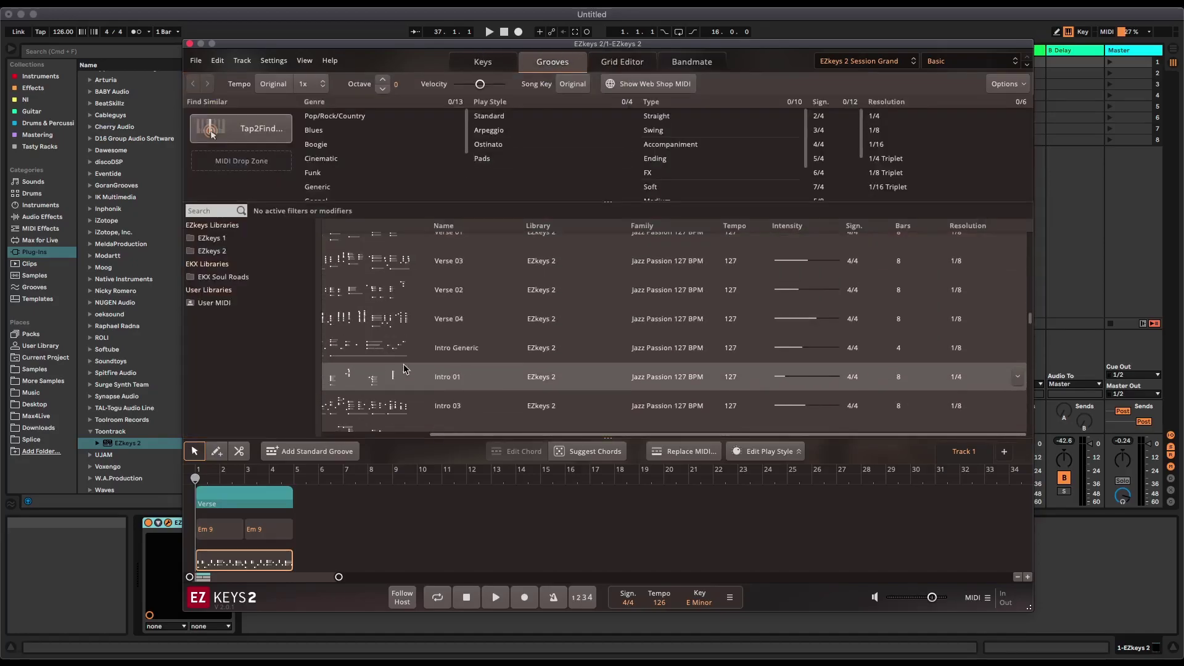
scroll(404, 367, "down", 8)
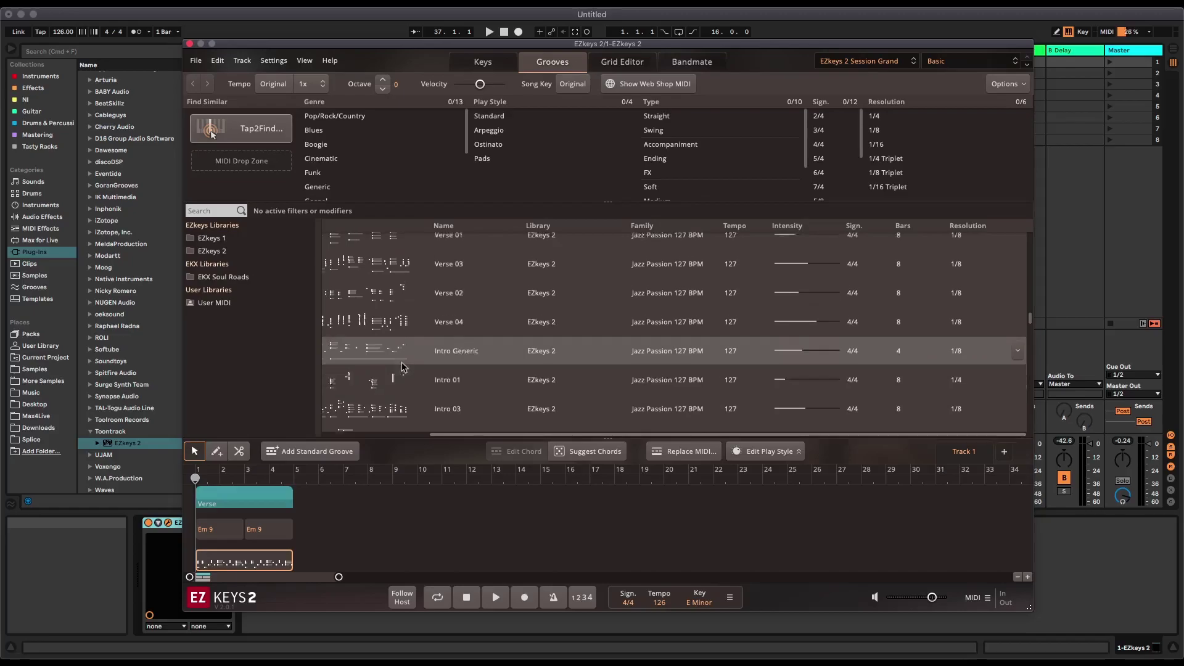
left_click_drag(383, 320, 303, 516)
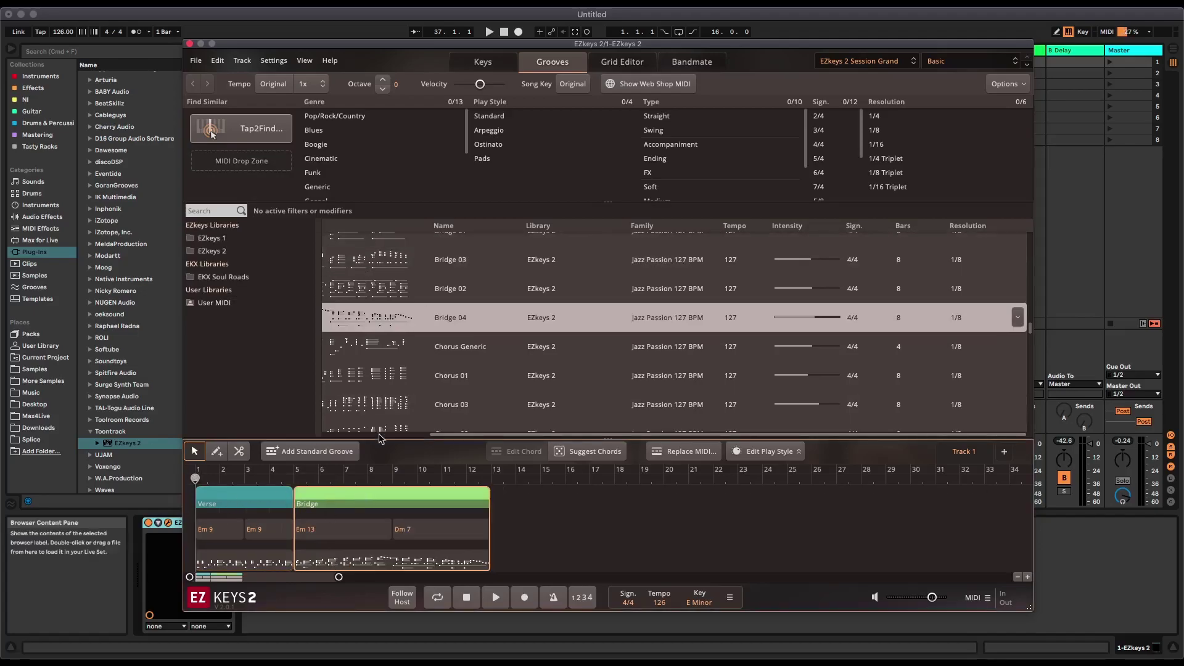
left_click(495, 597)
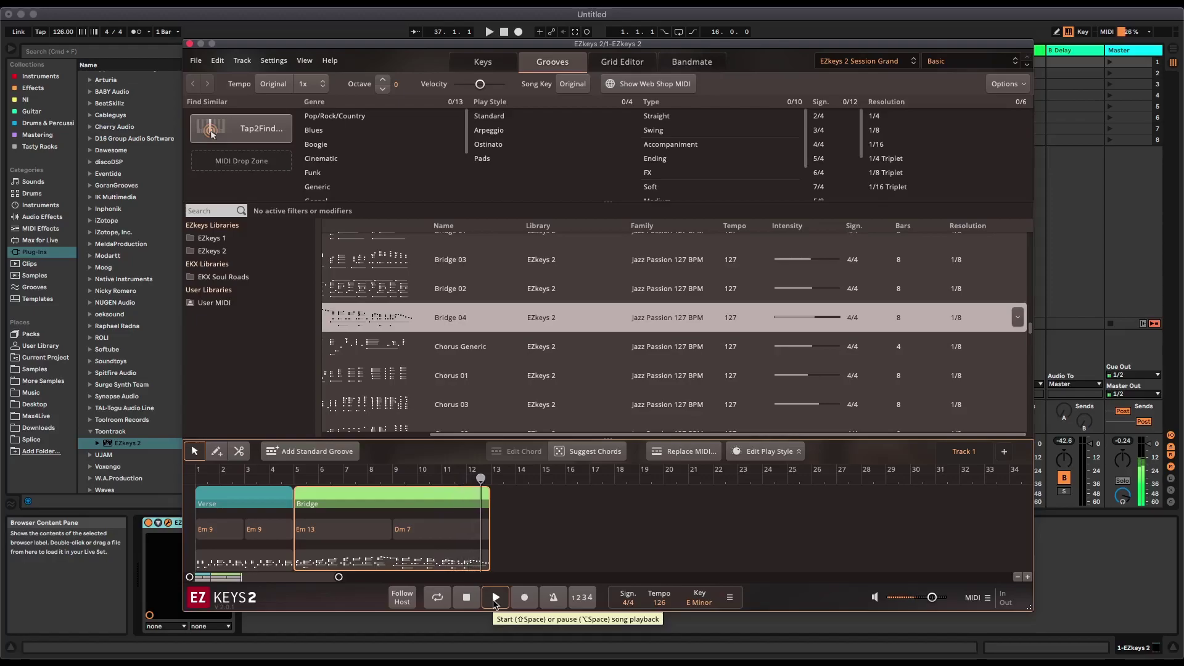
left_click(467, 597)
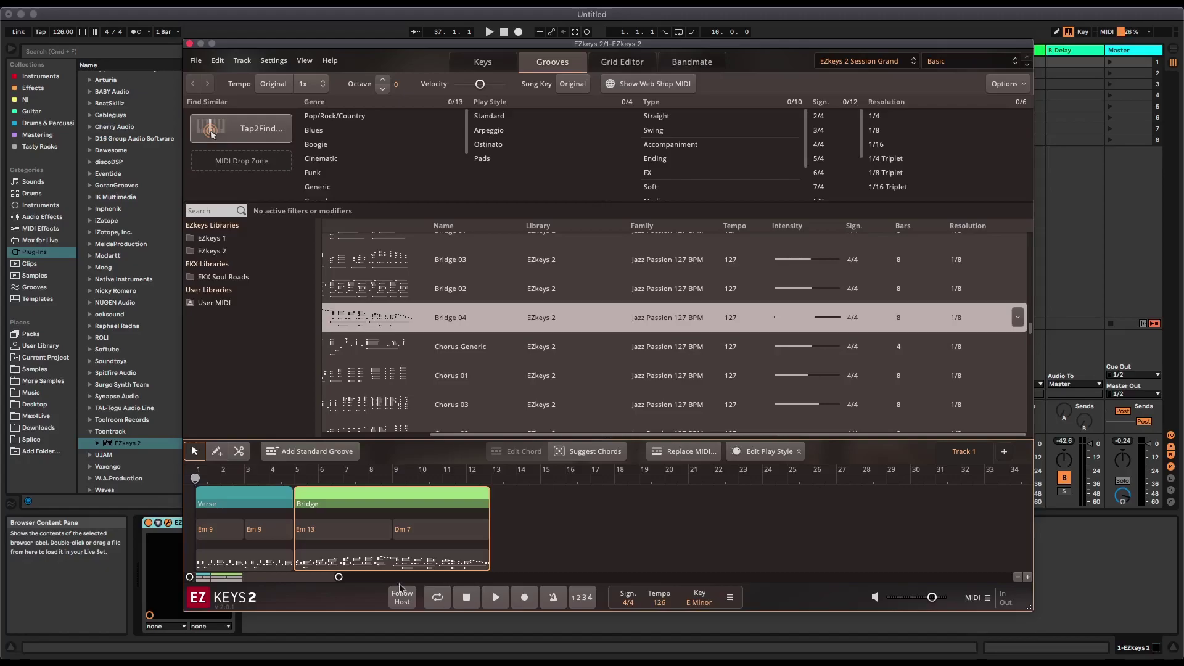
- Change the song key to D minor and play back the transposed song
scroll(417, 350, "down", 3)
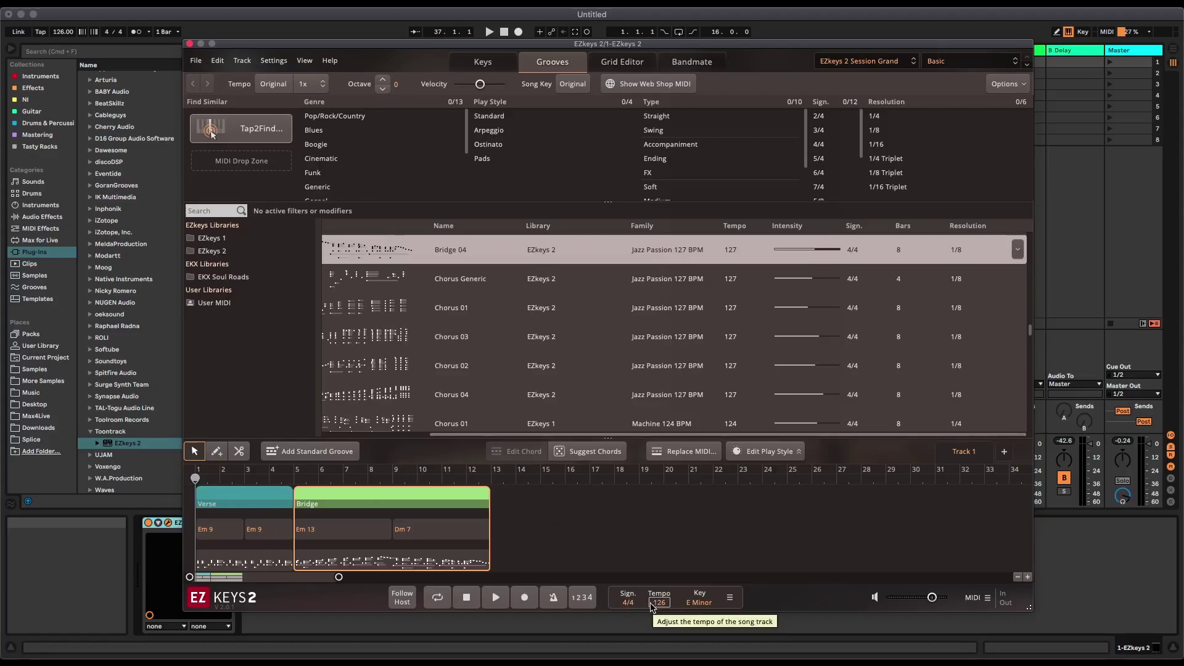
left_click(700, 602)
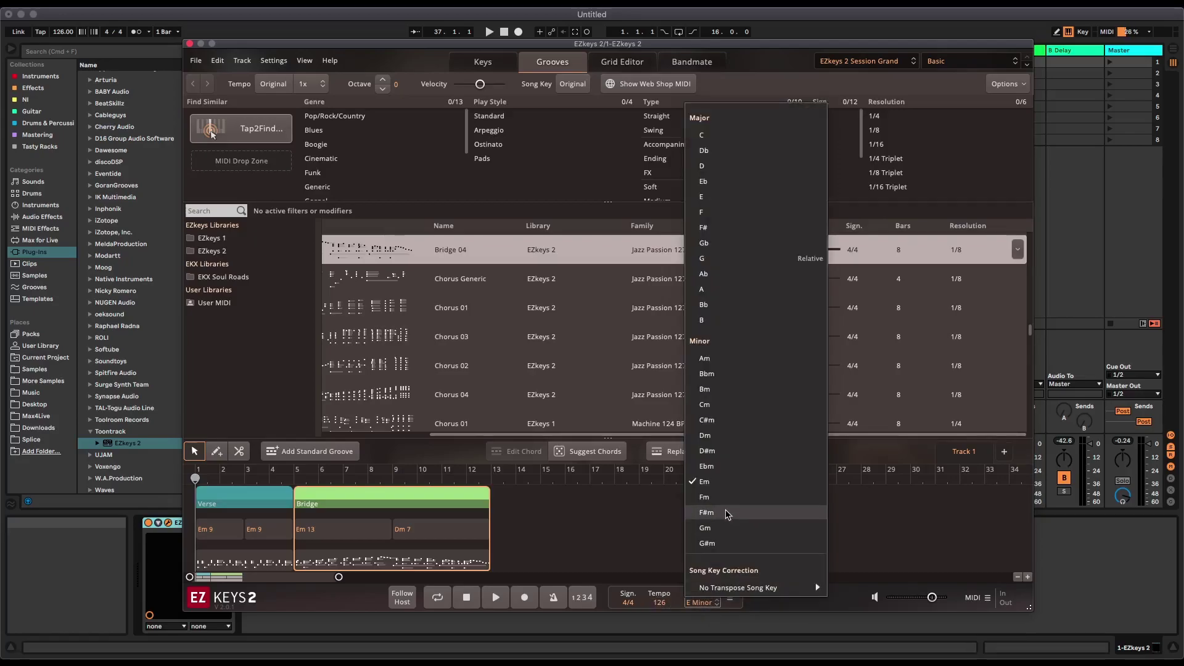
left_click(705, 435)
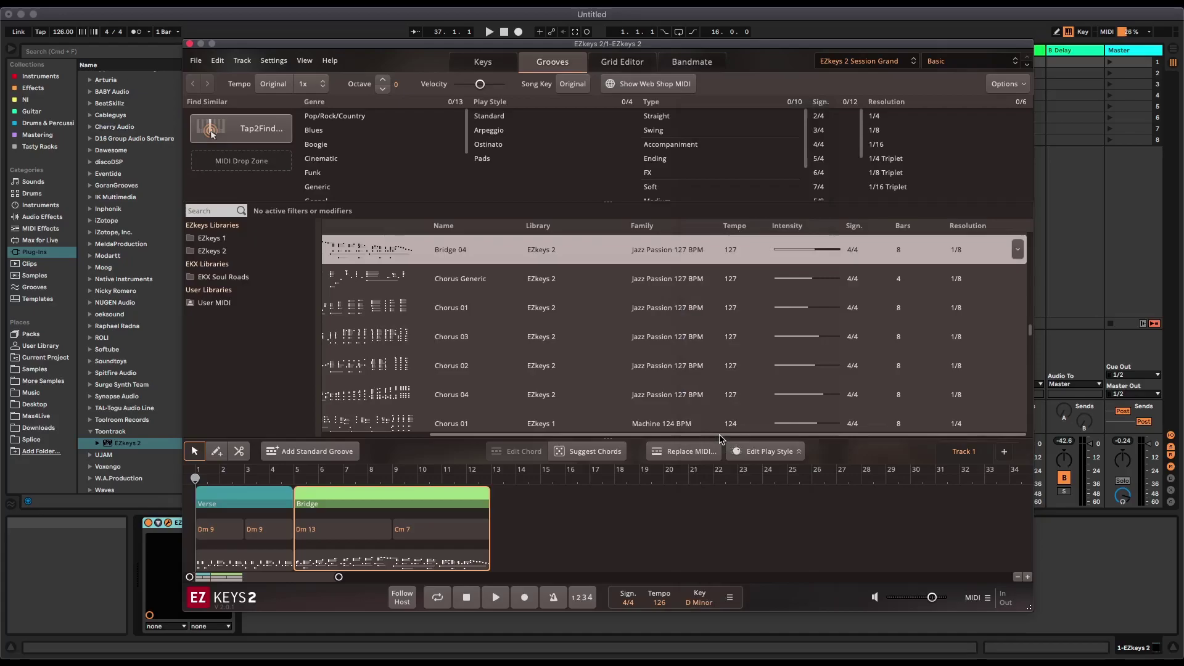
left_click(494, 599)
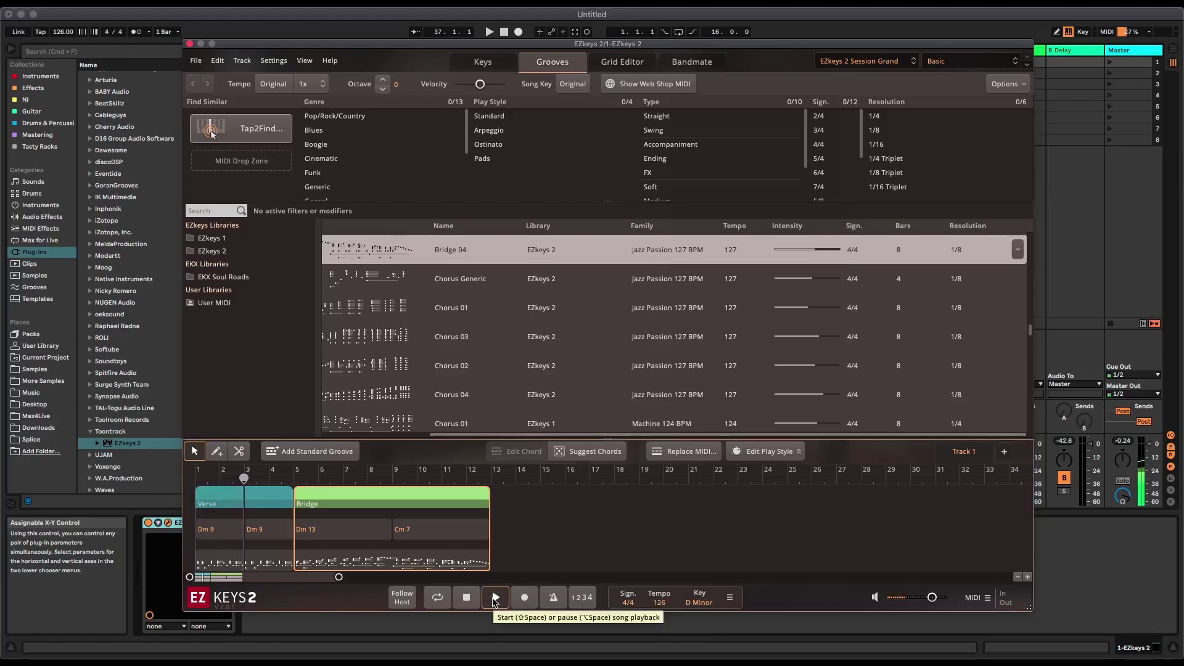
left_click(494, 600)
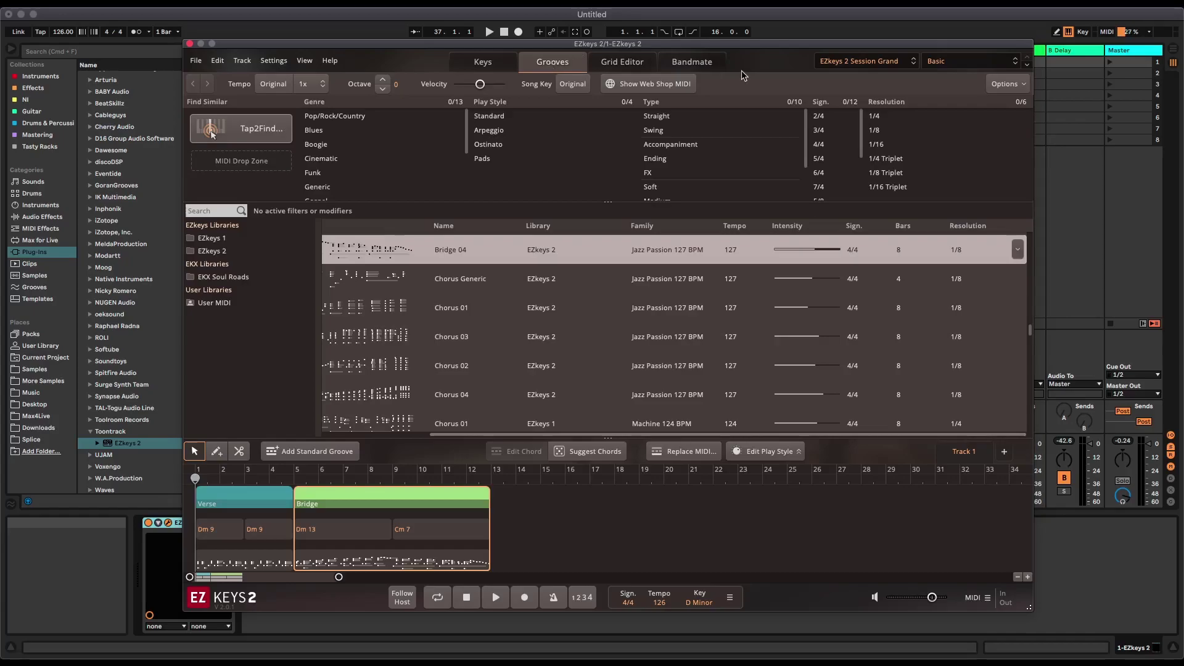
- Open Bandmate, check its source file choices without loading one, and select the verse block in the song track
left_click(693, 62)
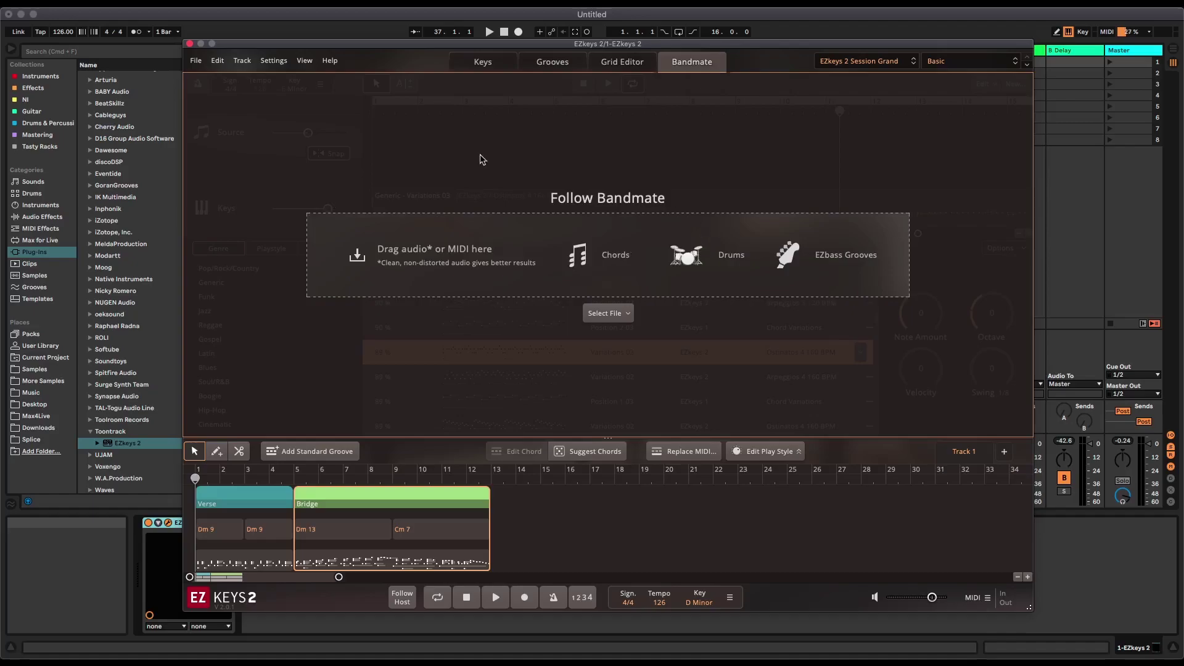
left_click(604, 315)
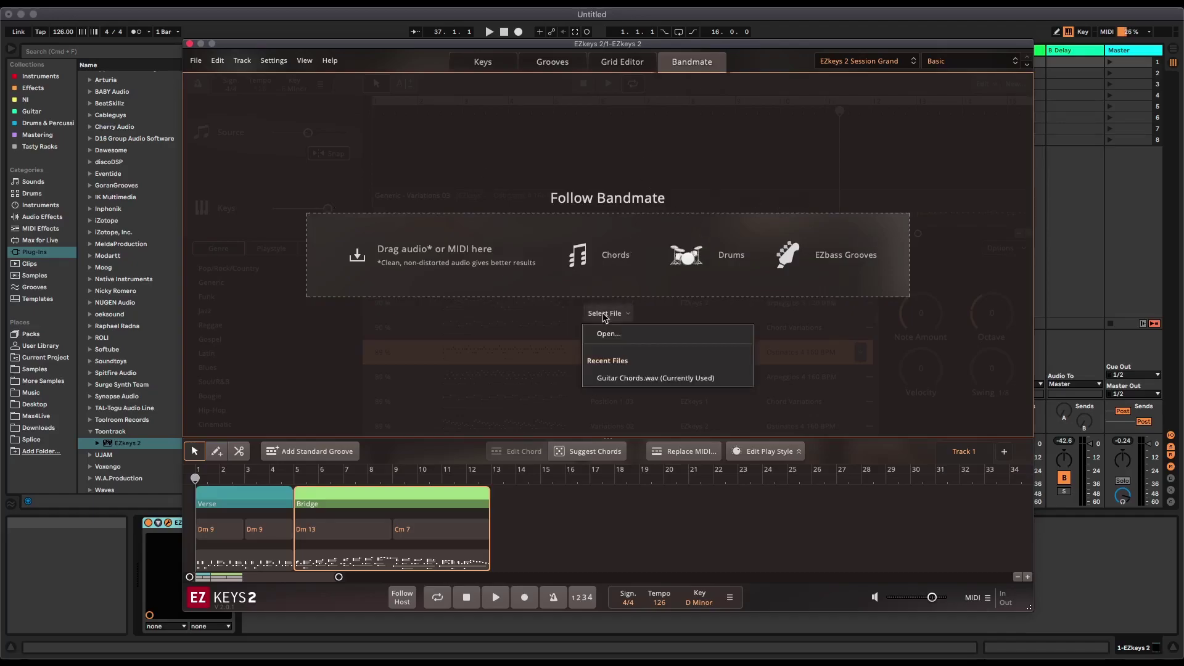
left_click(400, 497)
left_click(276, 496)
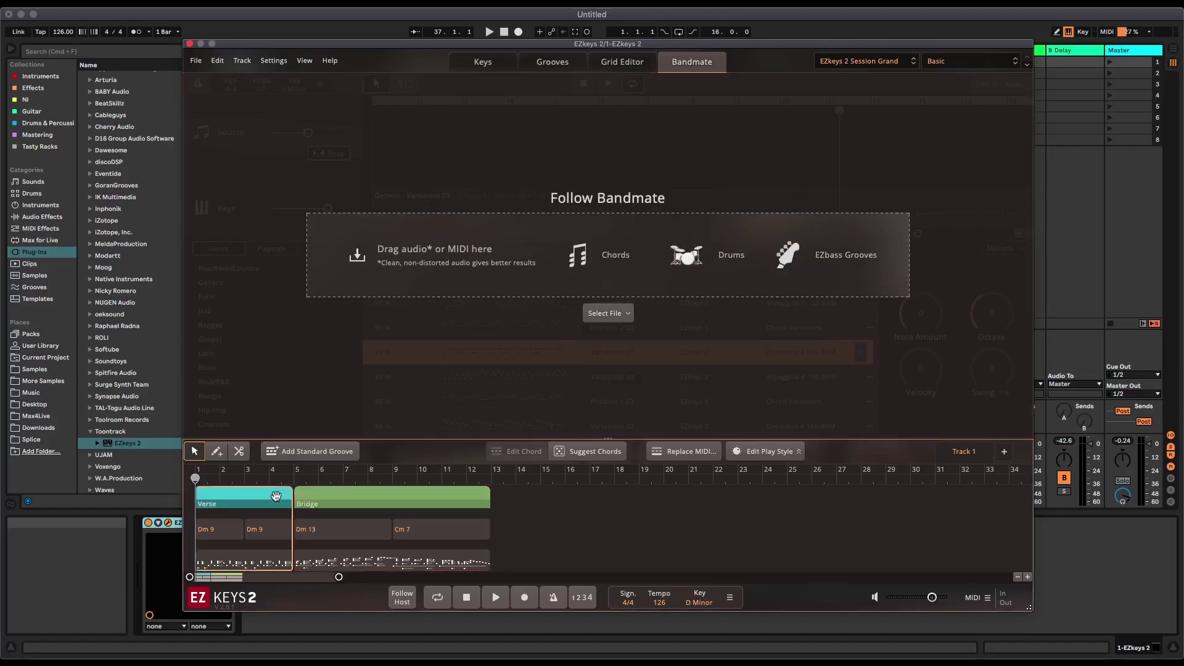
- Delete the verse and bridge blocks from the song track
key("Delete")
left_click(333, 495)
key("Delete")
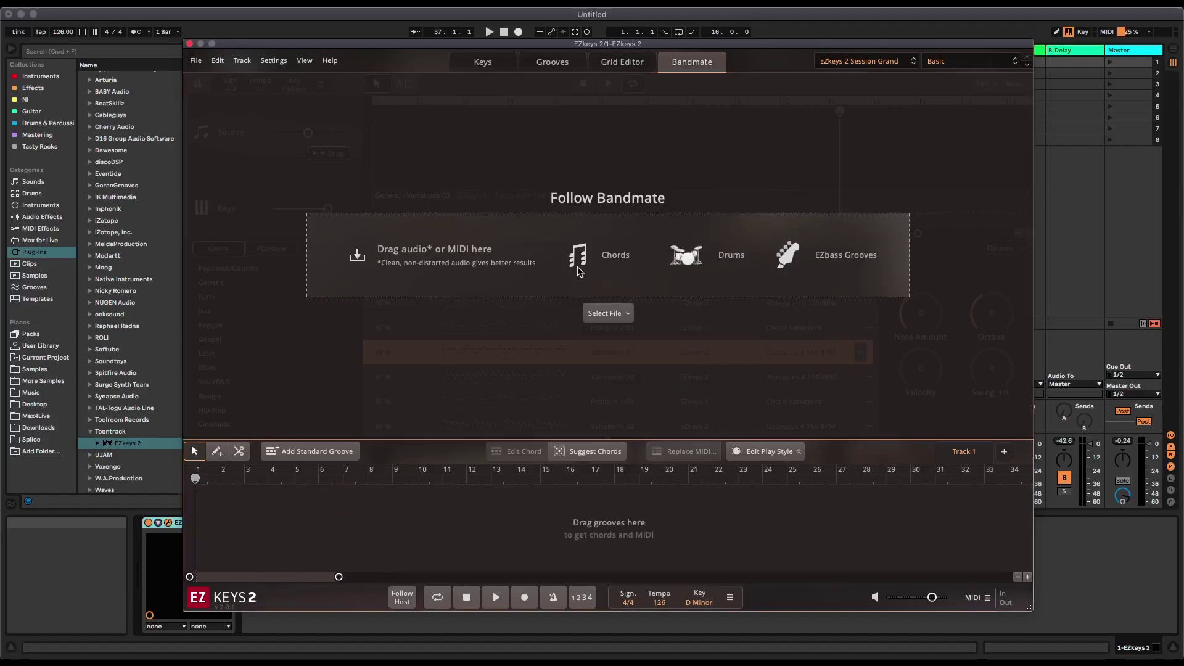
- Load Guitar Chords.wav into Bandmate as a Chords source at 126 BPM, 4/4 and E Minor
left_click(596, 314)
left_click(602, 339)
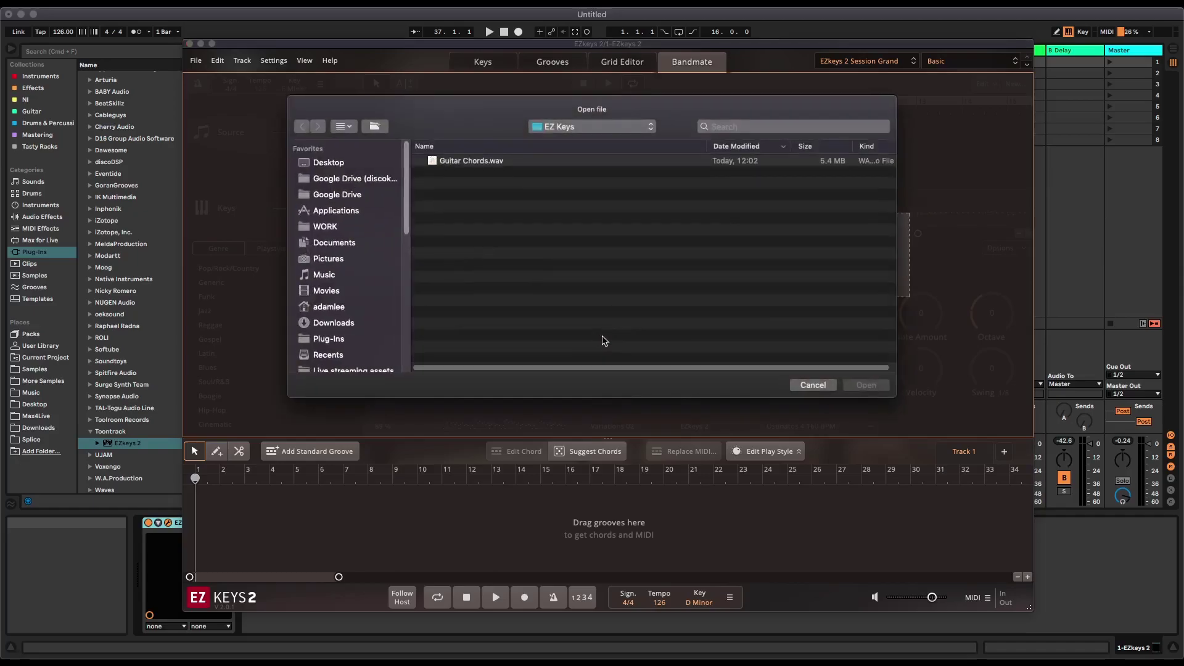
left_click(460, 162)
left_click(865, 385)
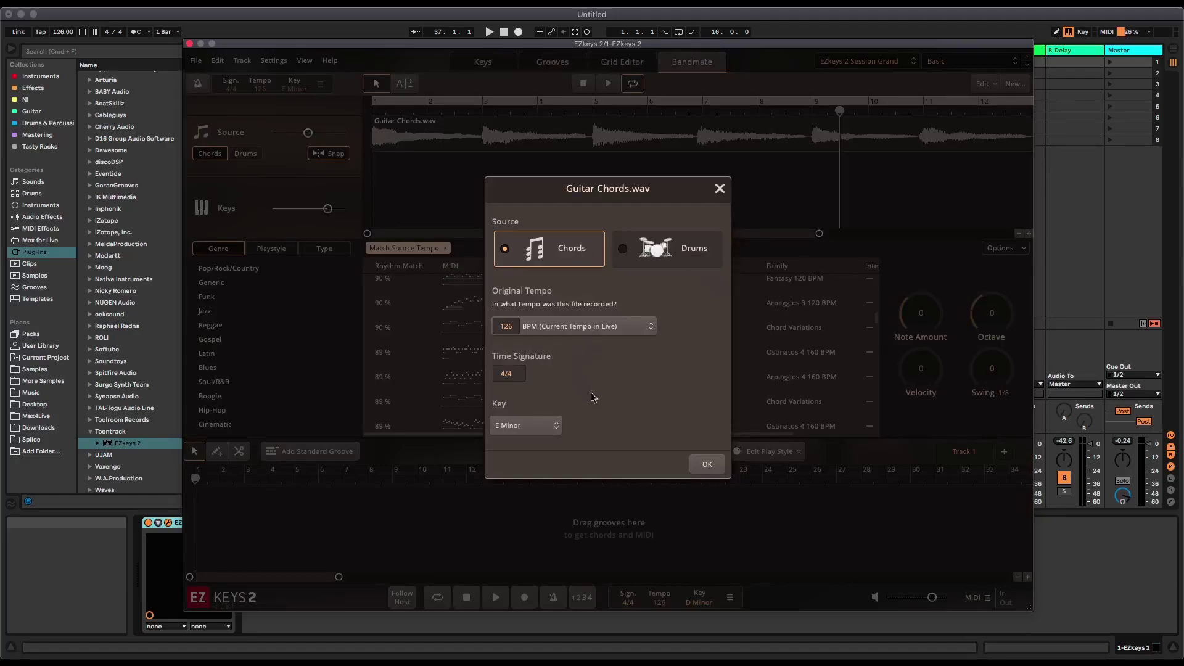
left_click(706, 464)
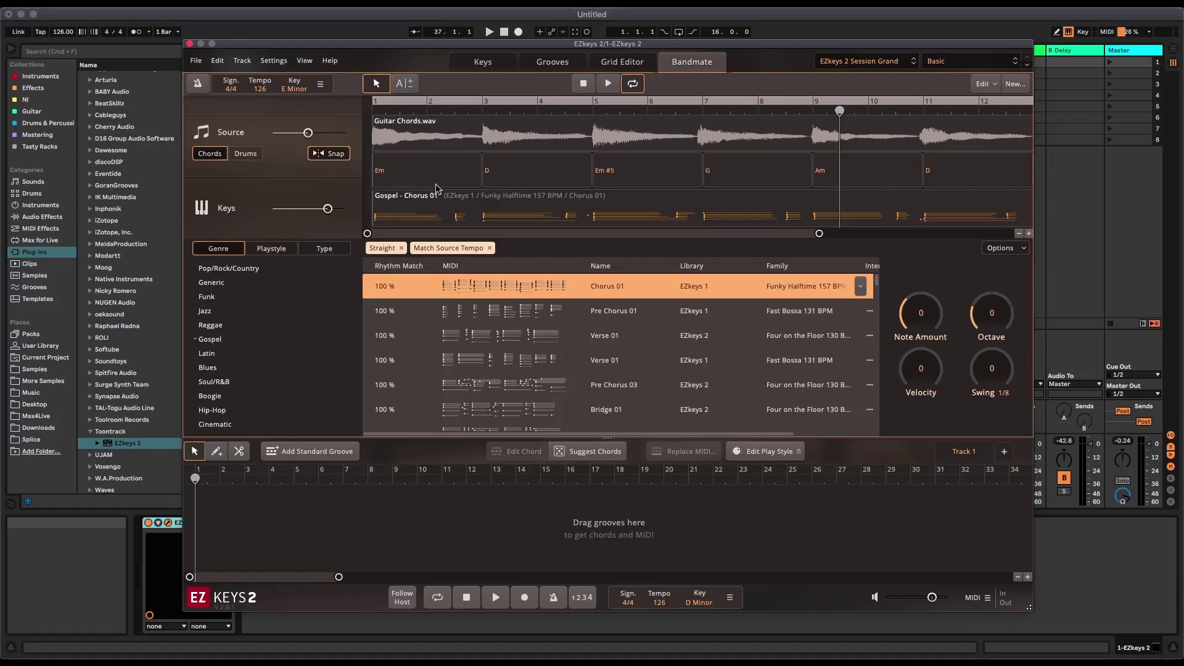
- Delete the suggested groove from Bandmate's Keys track and play back the guitar source on its own
left_click(472, 199)
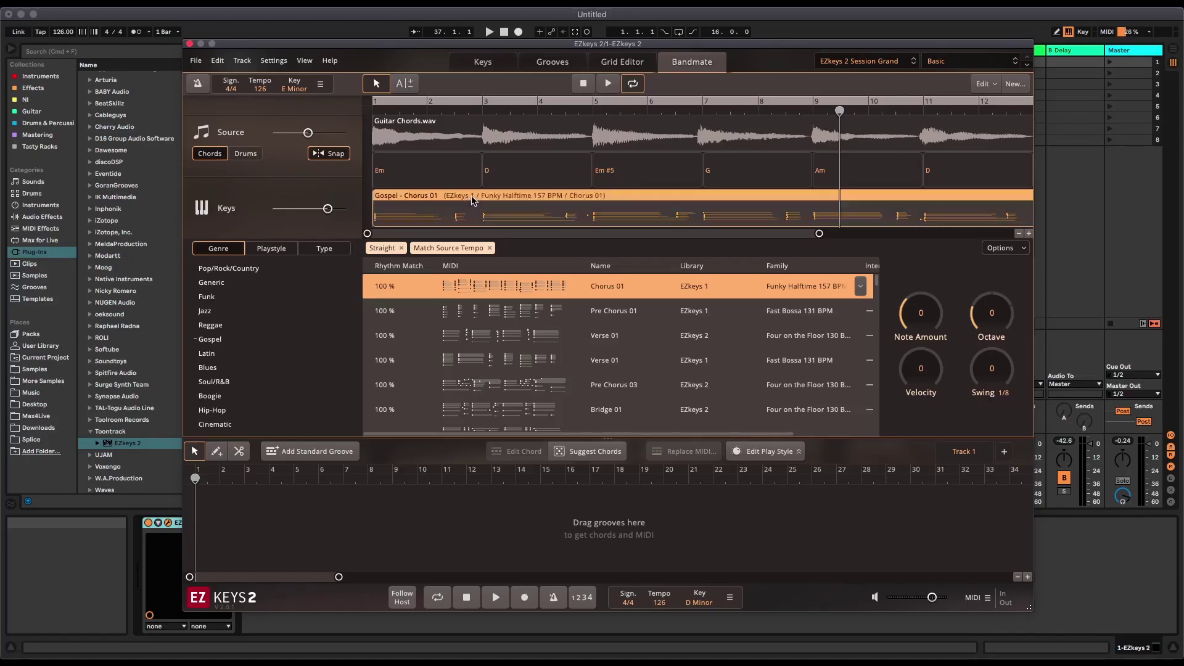
key("Delete")
left_click(584, 86)
left_click(607, 84)
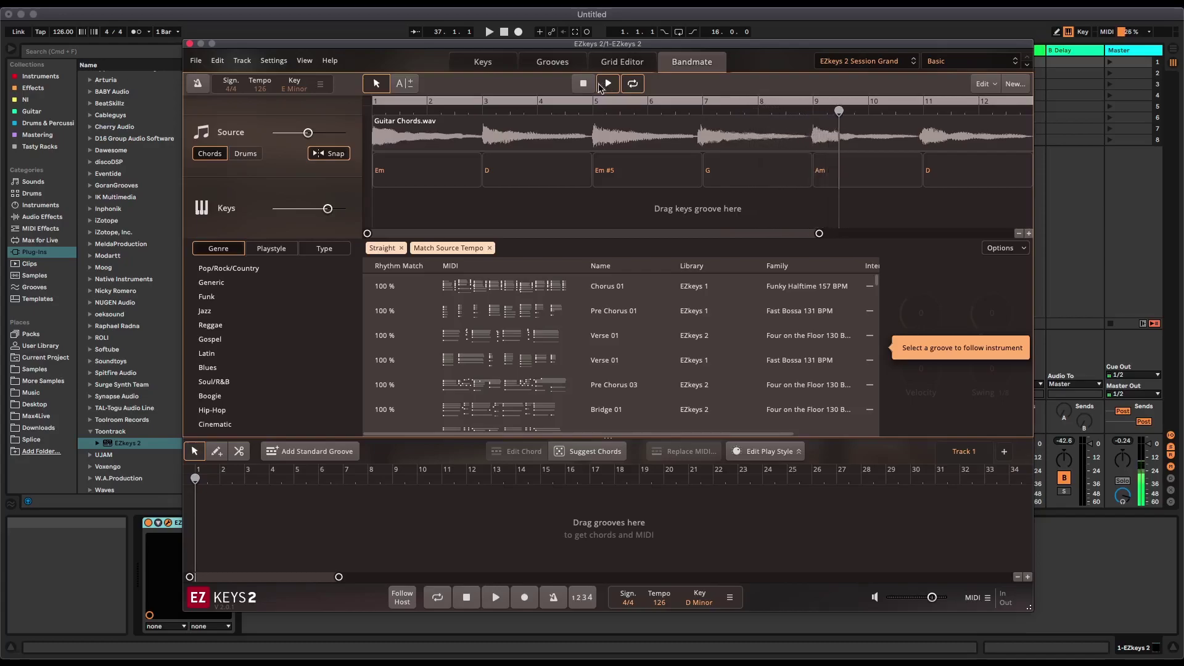
left_click(583, 84)
- Change the detected Am chord at bar 9 to Em with the chord wheel
left_click(824, 177)
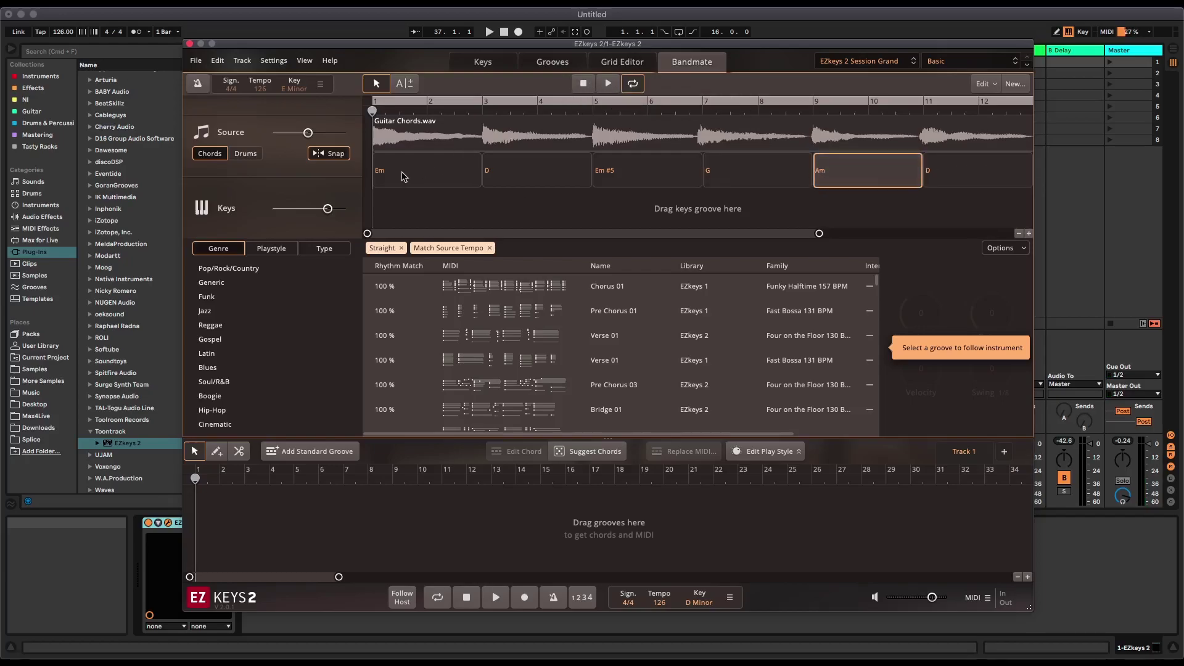
left_click(404, 177)
left_click(823, 177)
double_click(823, 178)
left_click(803, 233)
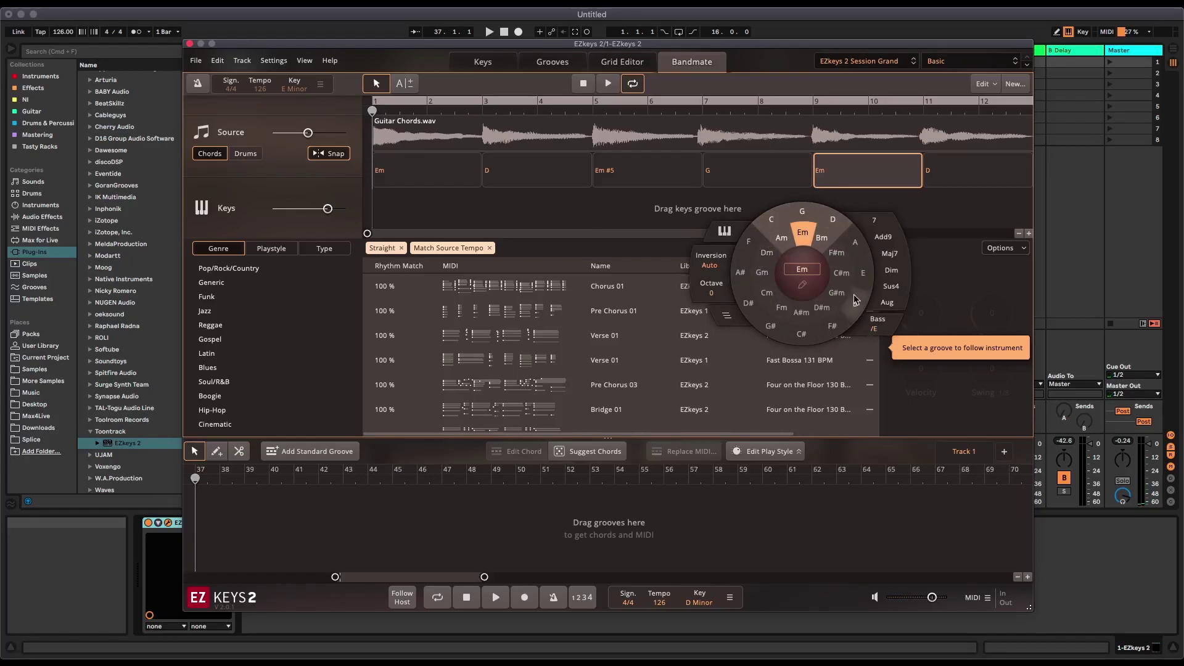
mouse_move(714, 284)
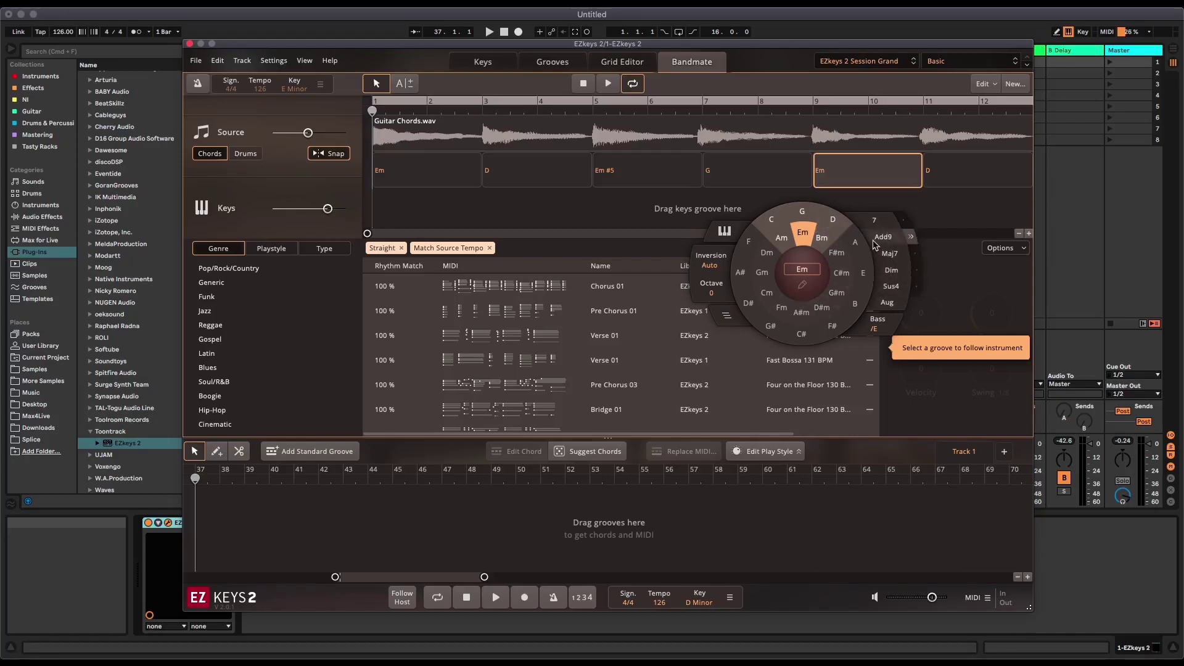
left_click(609, 218)
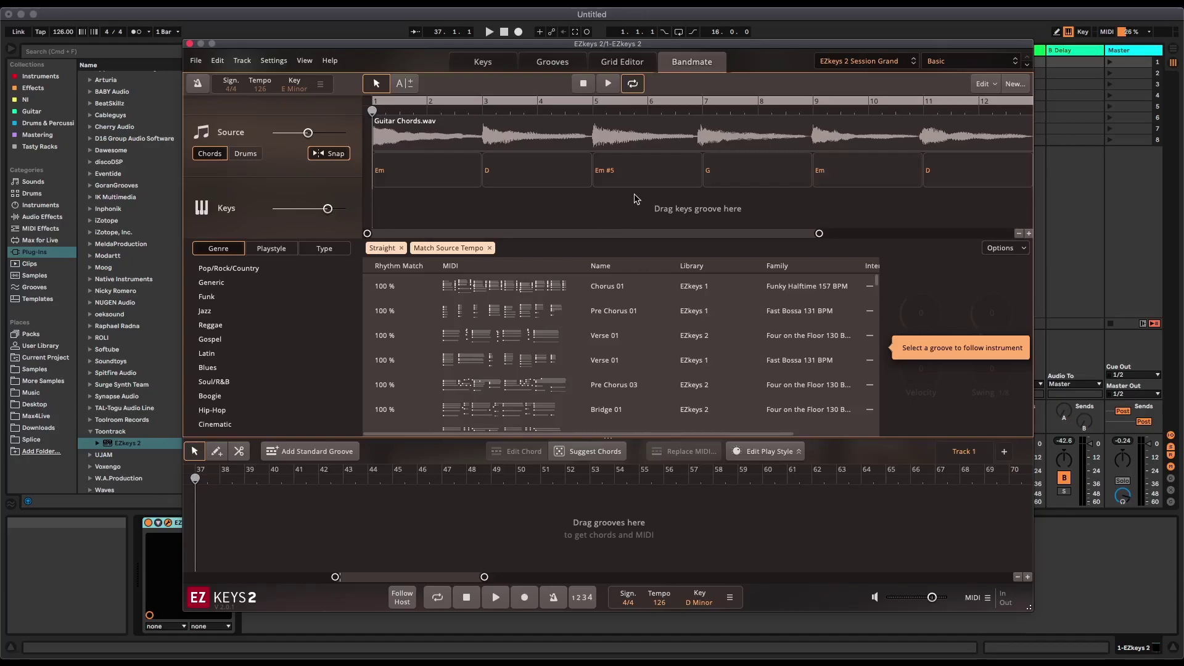
- Try the Pre Chorus 01 and Verse 01 grooves against the guitar source, return to Funky Halftime 157 BPM Chorus 01, and play it back
left_click(481, 285)
scroll(492, 310, "down", 5)
scroll(492, 336, "up", 5)
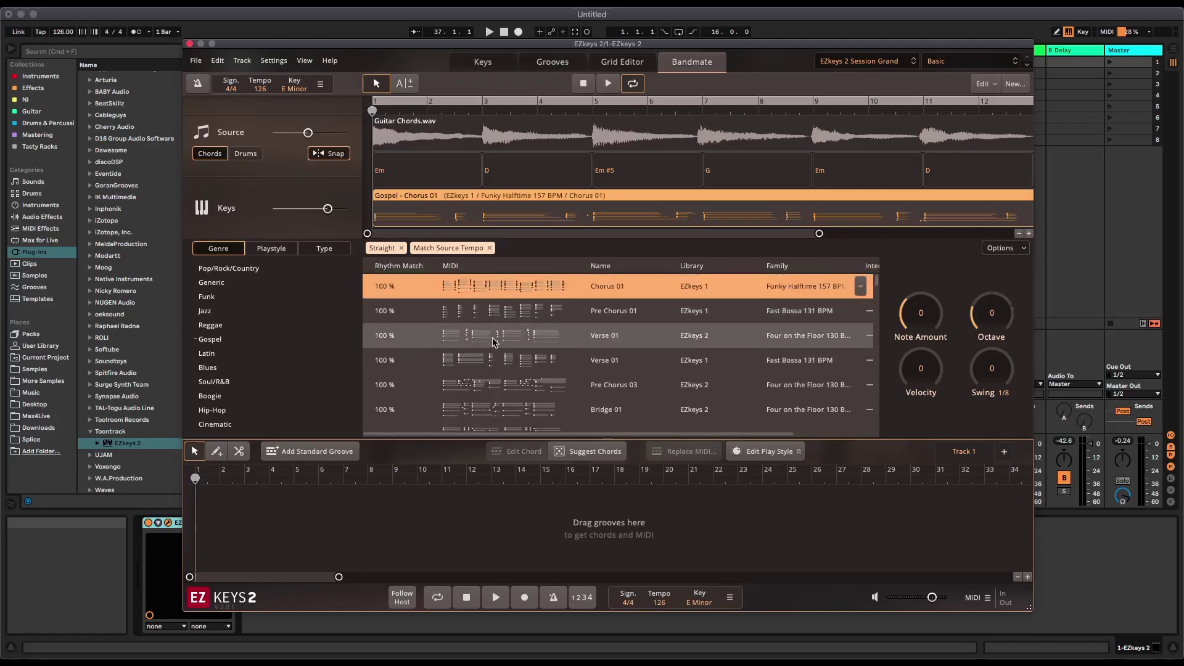
left_click(457, 312)
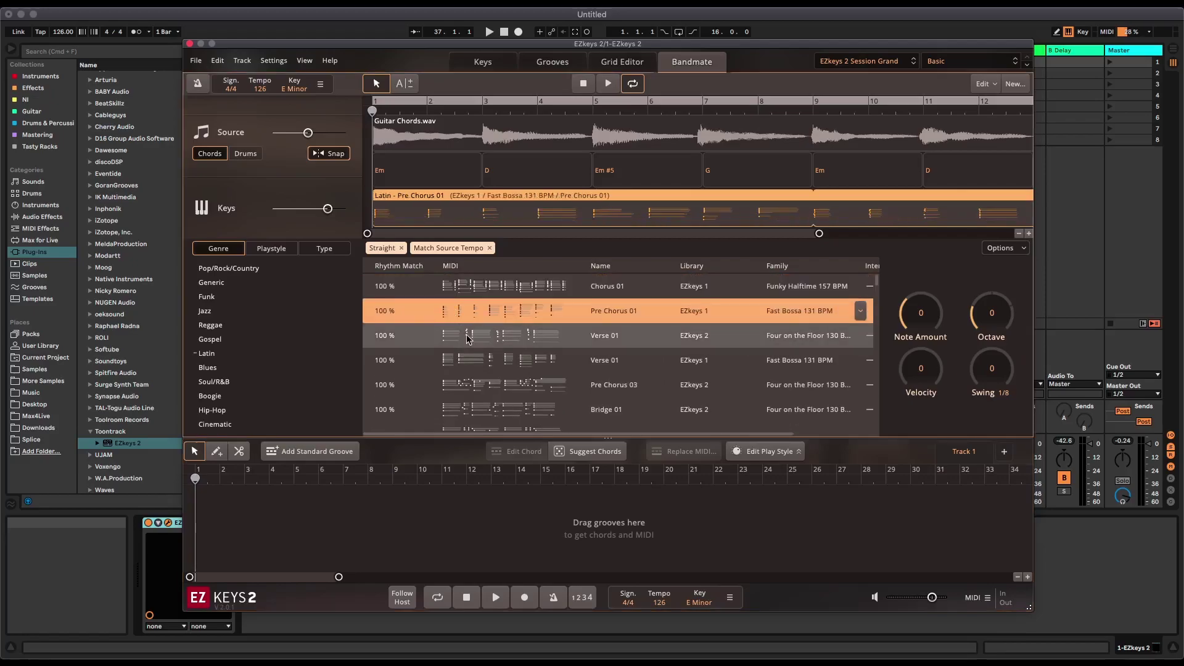
key("Down")
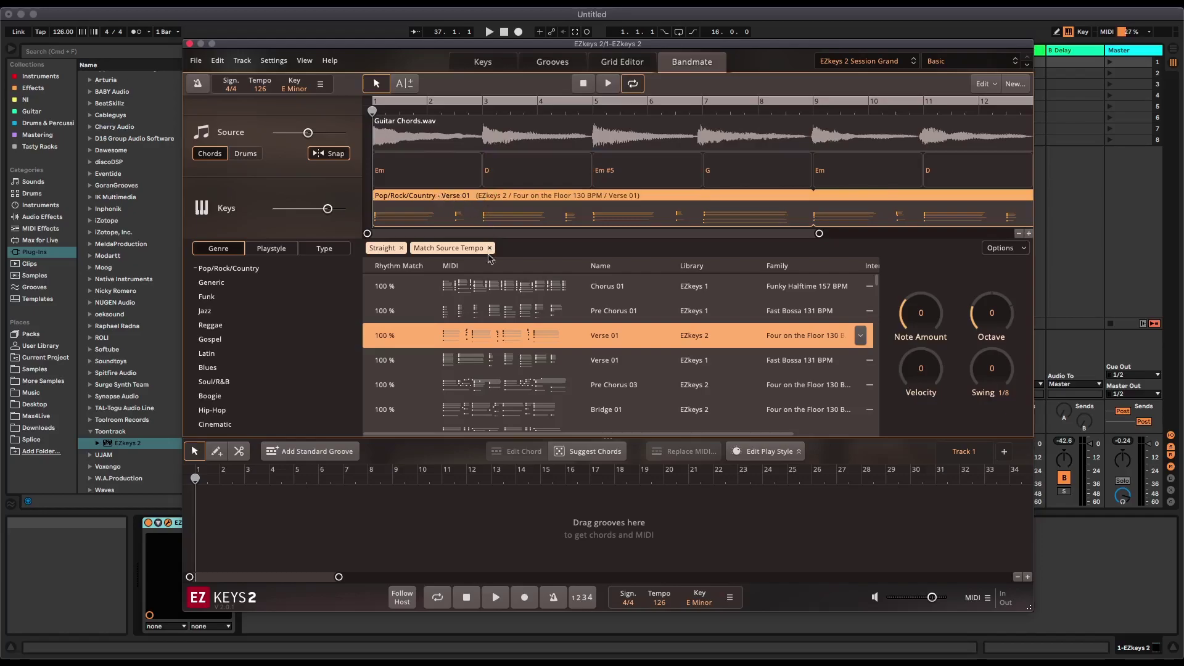
left_click(467, 310)
left_click(457, 290)
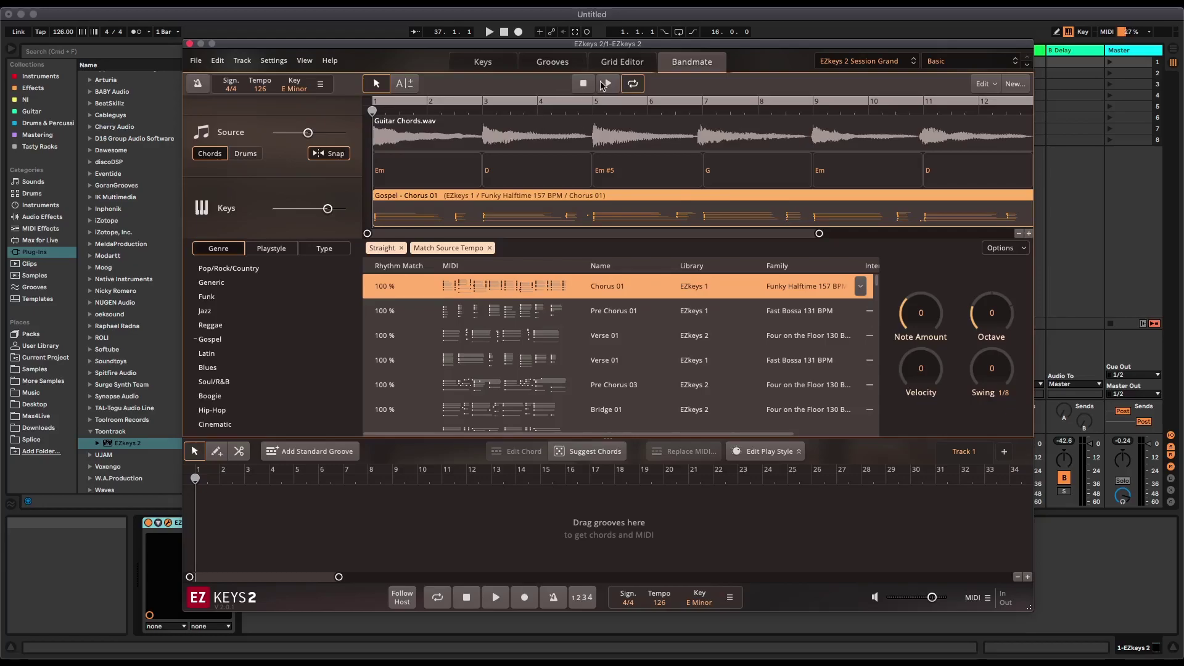
left_click(605, 84)
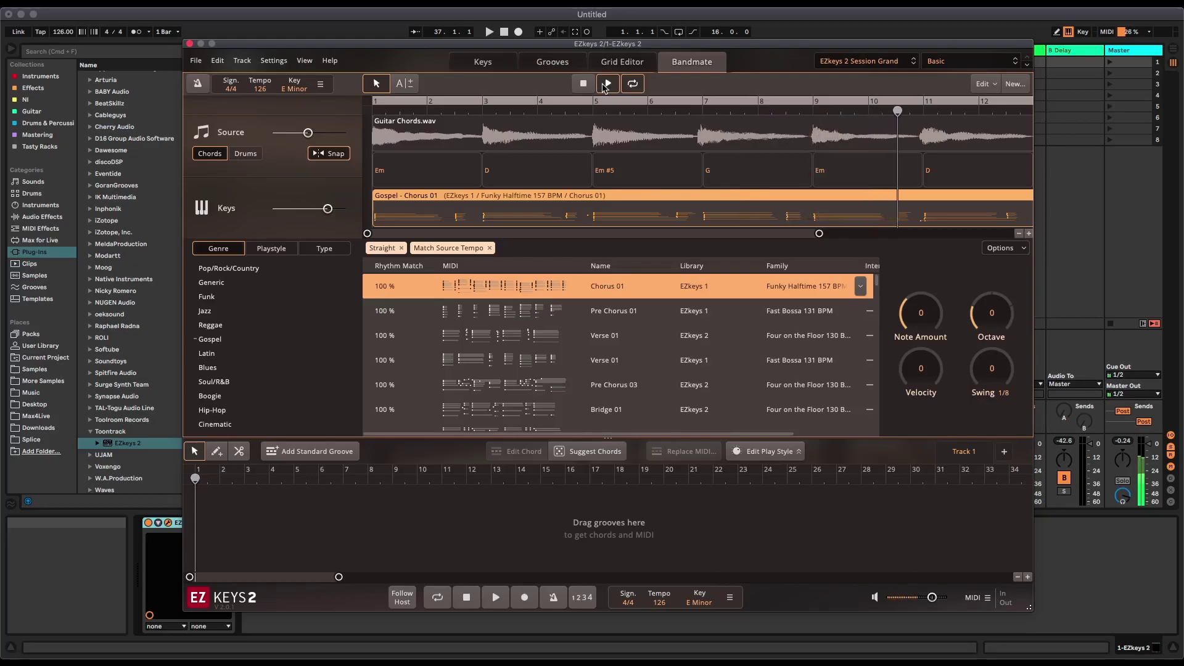
left_click(607, 84)
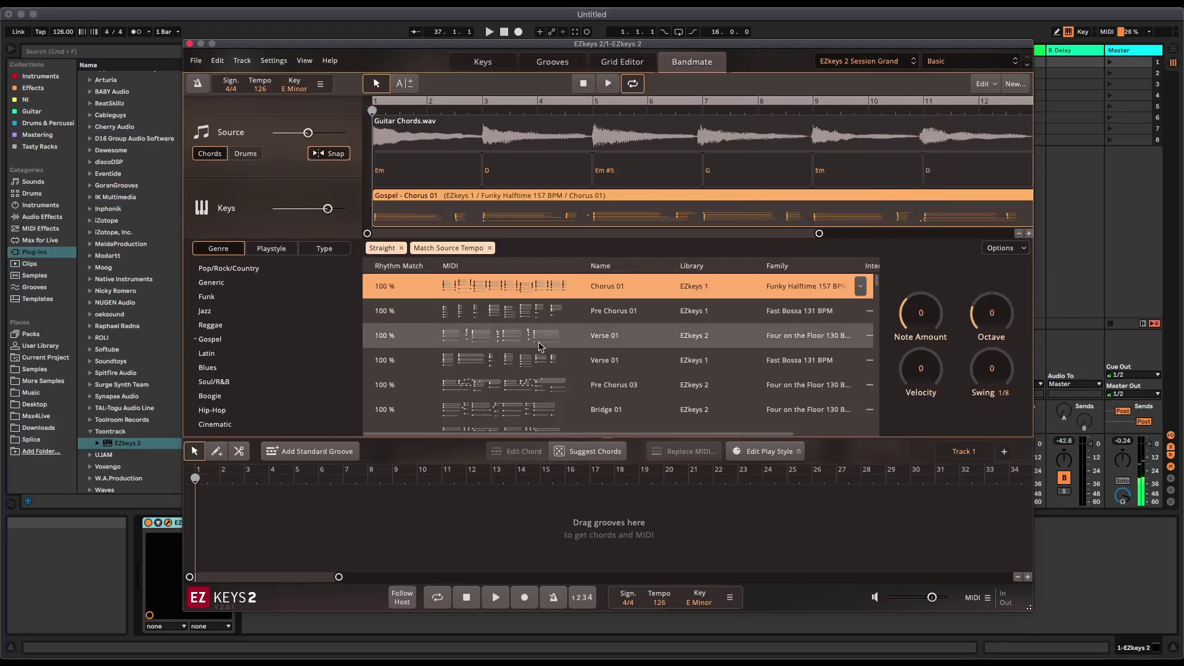
- Assign the Four on the Floor 130 BPM Bridge 02 groove to the Keys track and play it with the guitar
scroll(483, 364, "down", 5)
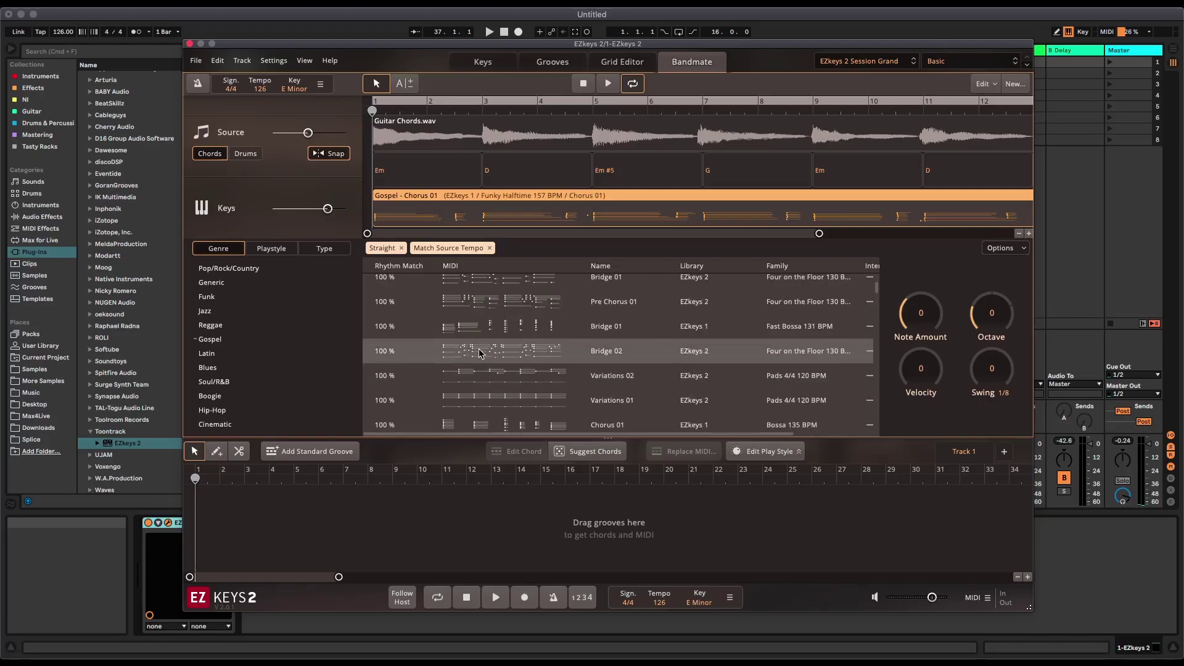
scroll(480, 343, "down", 1)
left_click(473, 348)
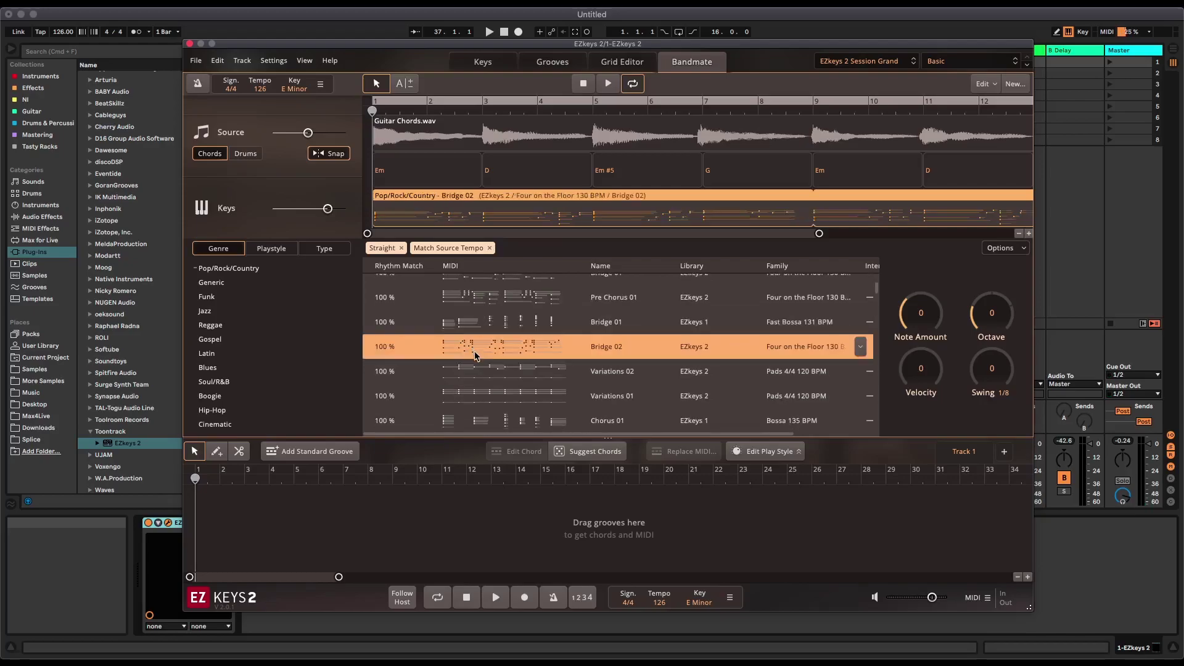
left_click(607, 85)
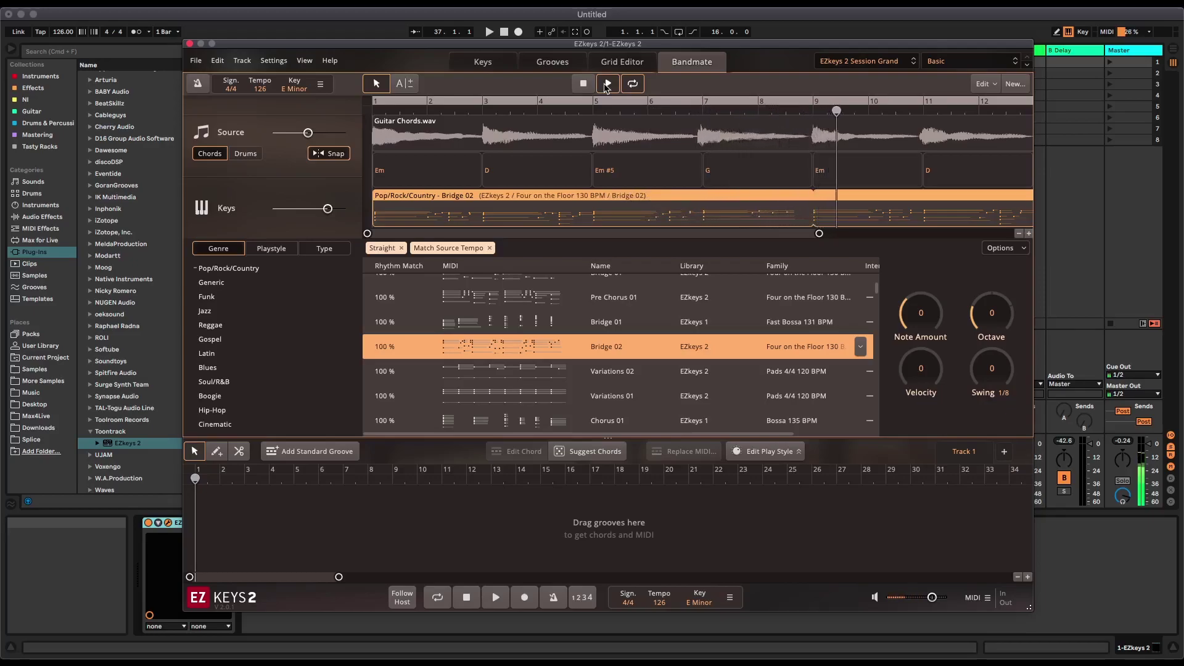
left_click(584, 85)
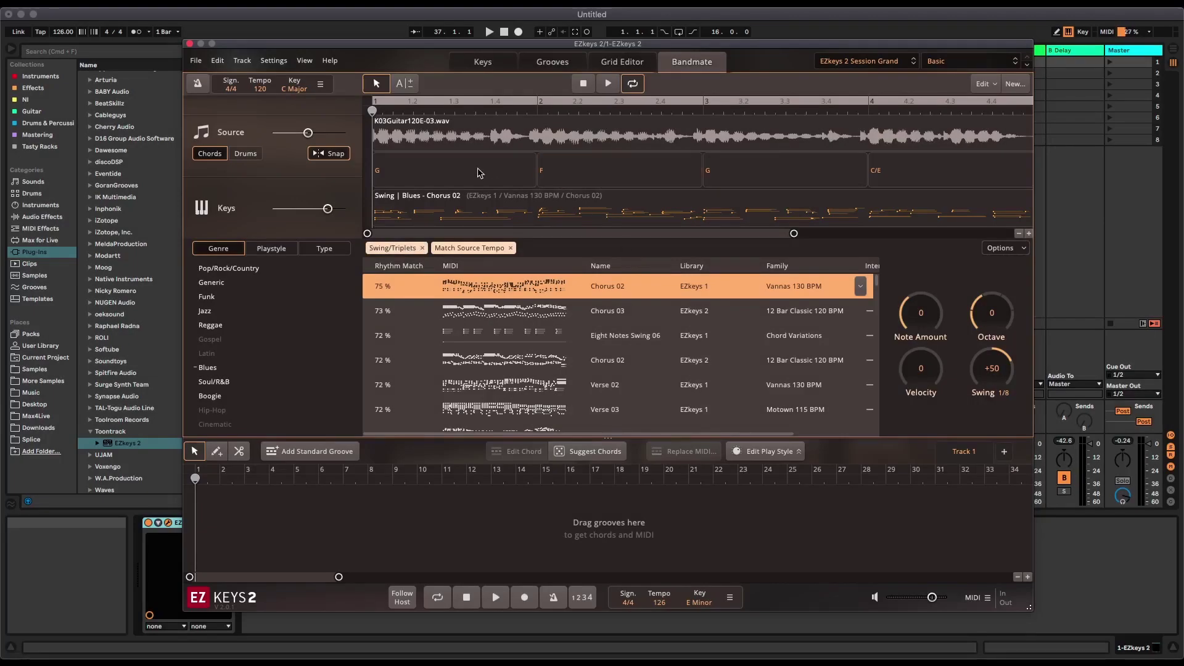
- Delete the suggested keys groove under K03Guitar120E-03.wav and play back that guitar source alone
left_click(395, 198)
key("Delete")
left_click(609, 87)
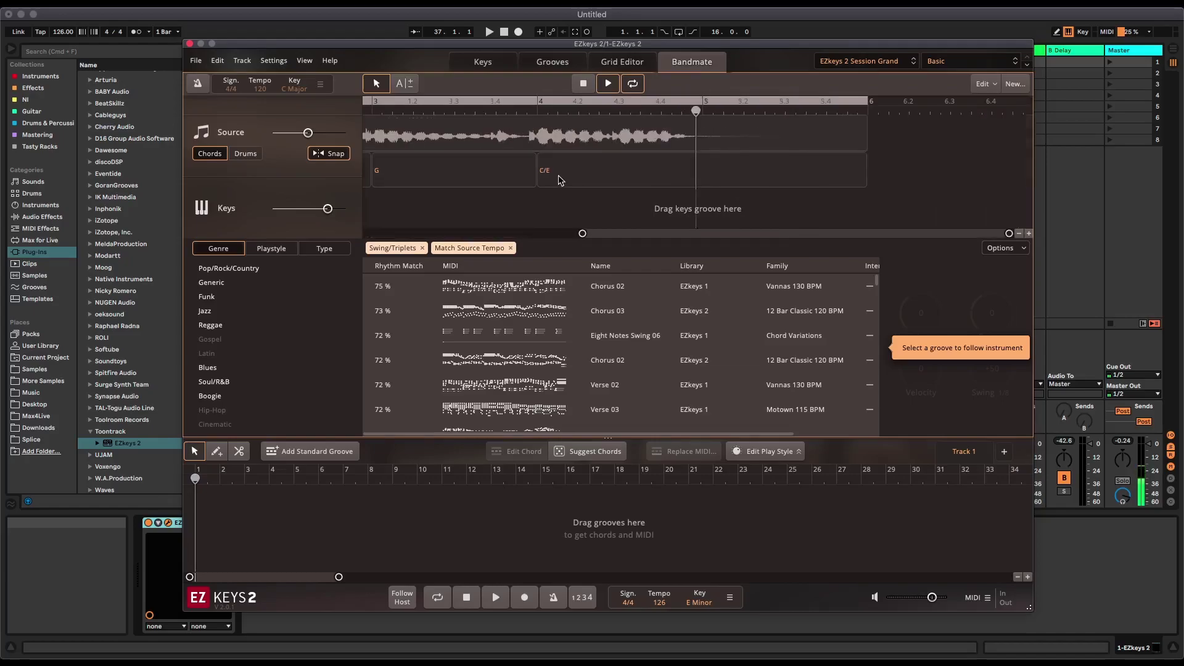
left_click(581, 86)
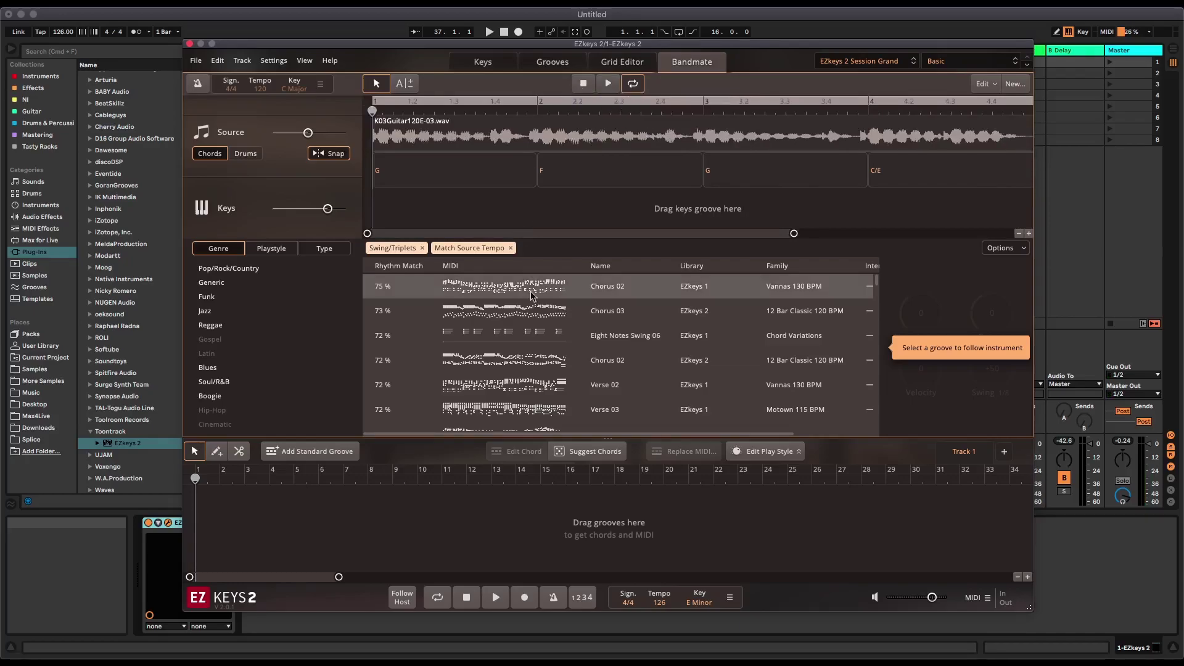
- Assign the Vannas 130 BPM Chorus 02 groove to the Keys track and play it with the guitar
left_click(511, 289)
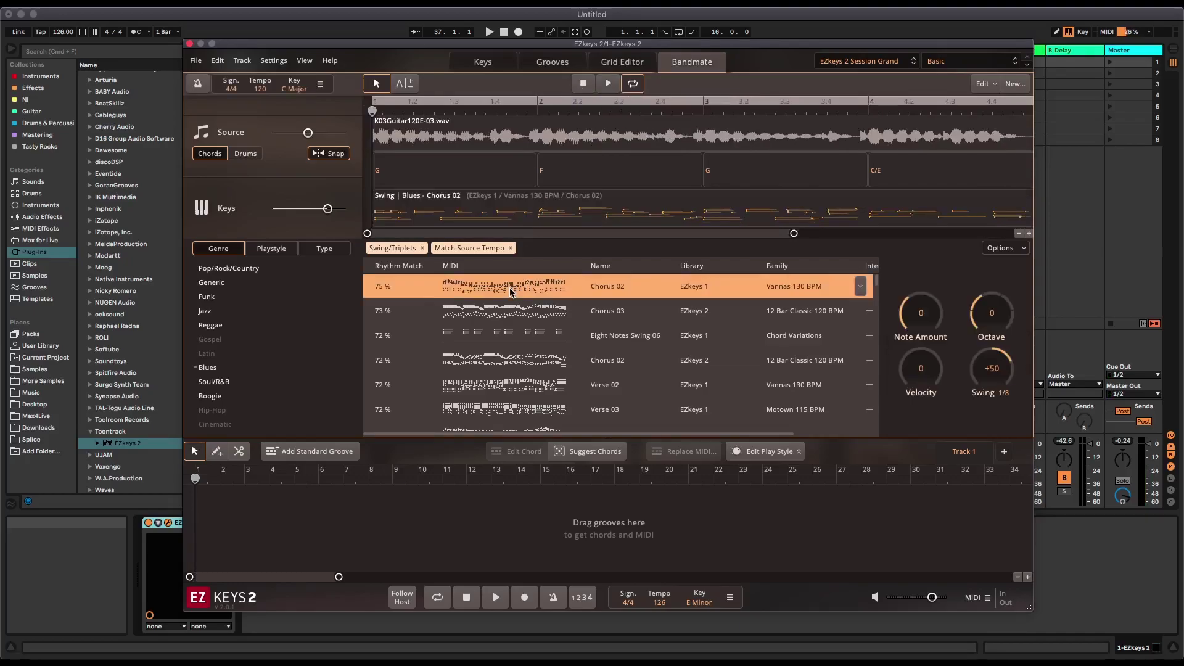
left_click(604, 86)
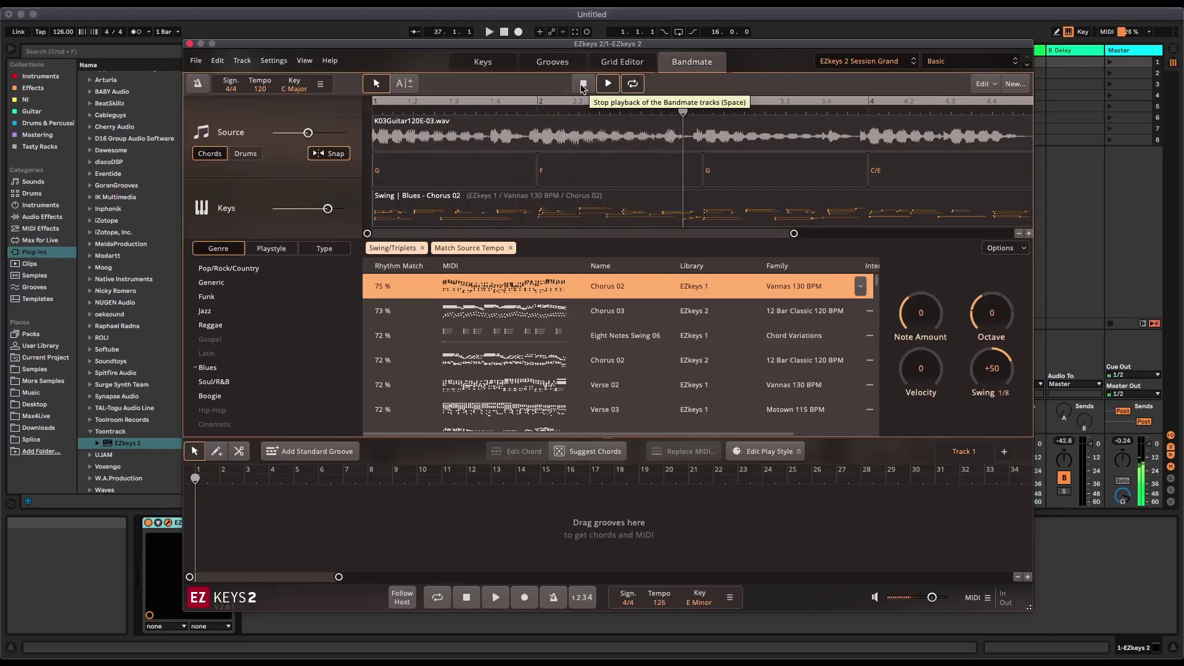
left_click(581, 87)
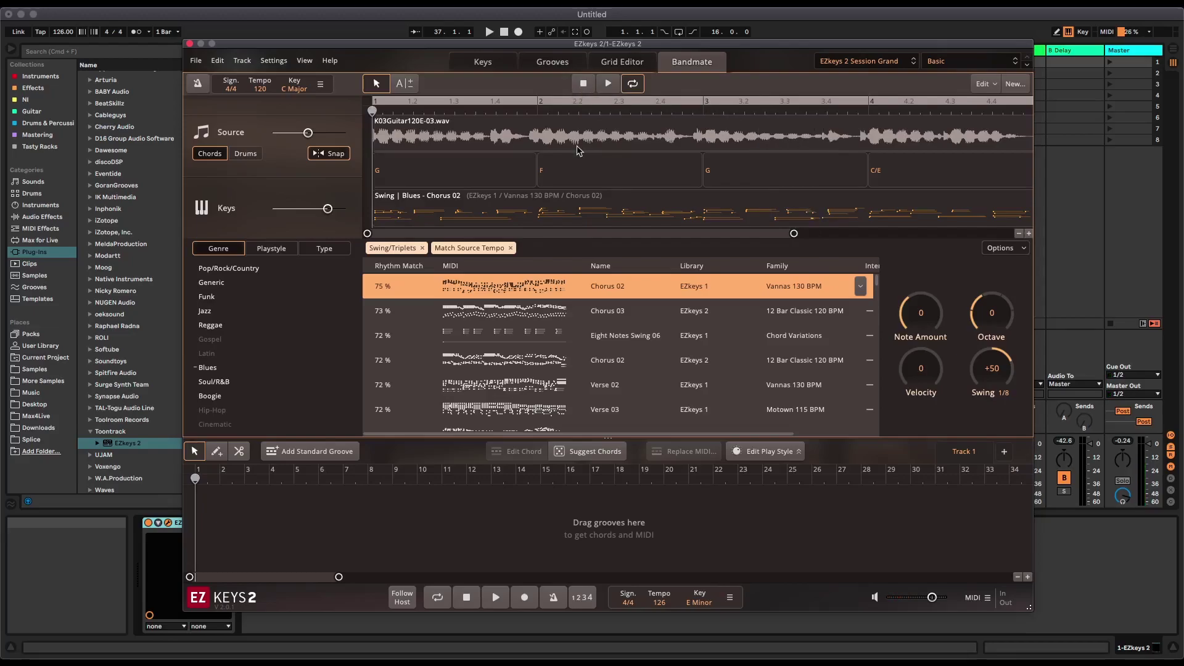
- Switch the Keys track to the 12 Bar Classic 120 BPM Chorus 03 groove and play it with the guitar
scroll(401, 314, "down", 1)
scroll(401, 320, "up", 1)
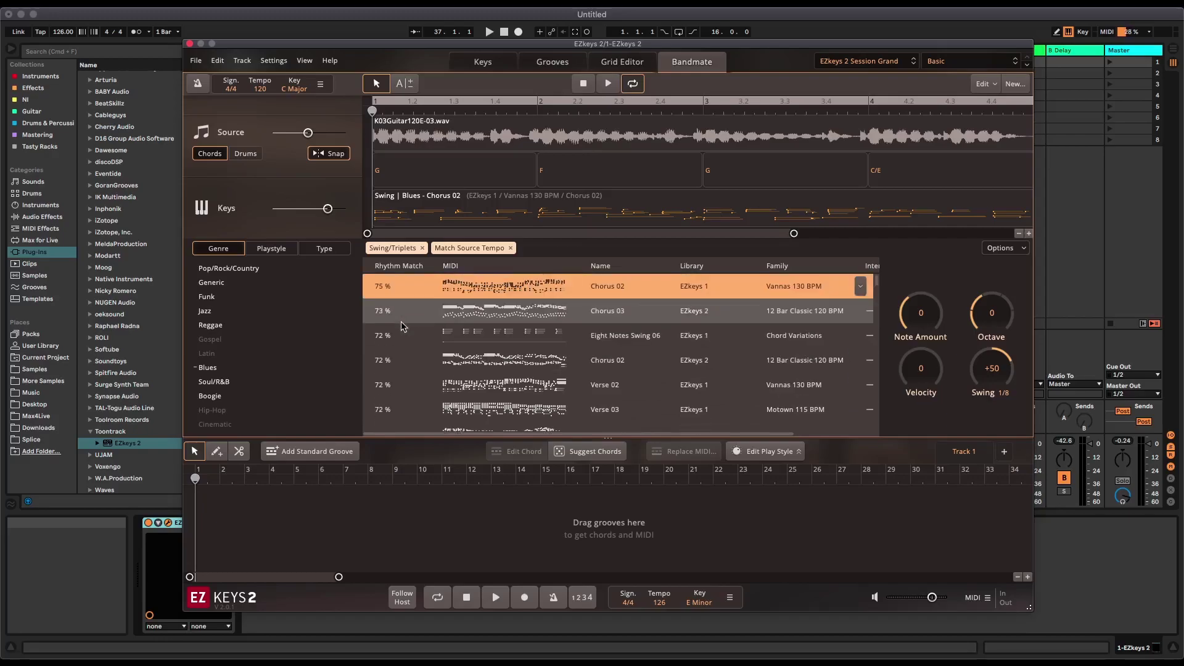
left_click(530, 318)
left_click(608, 84)
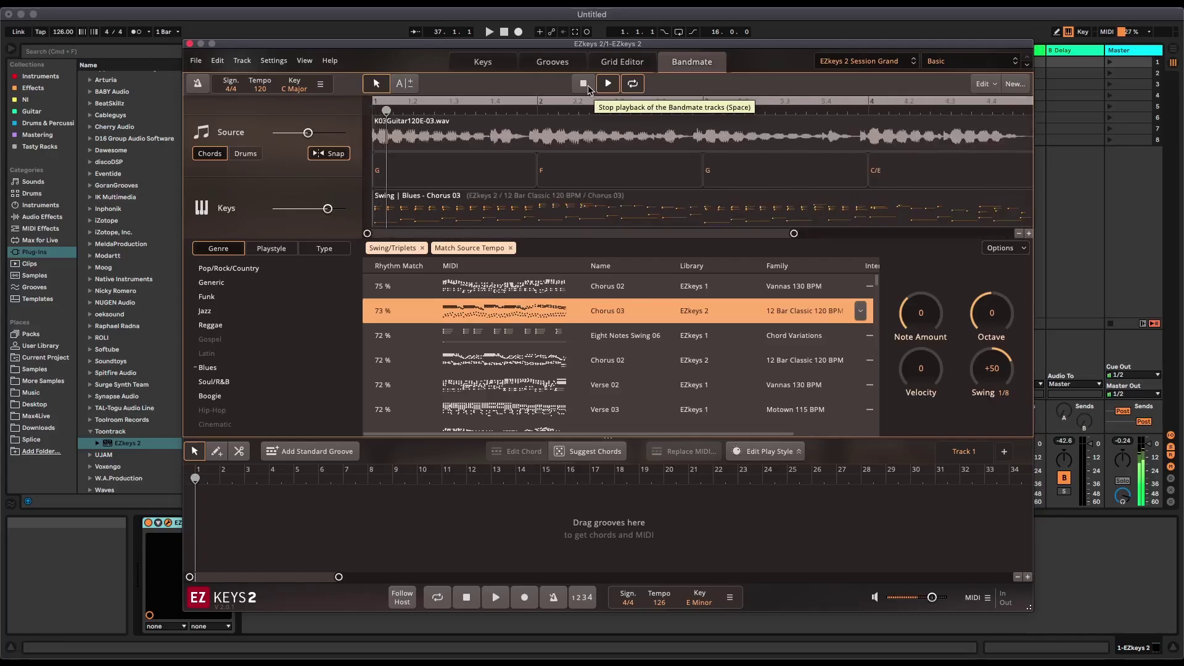
left_click(584, 84)
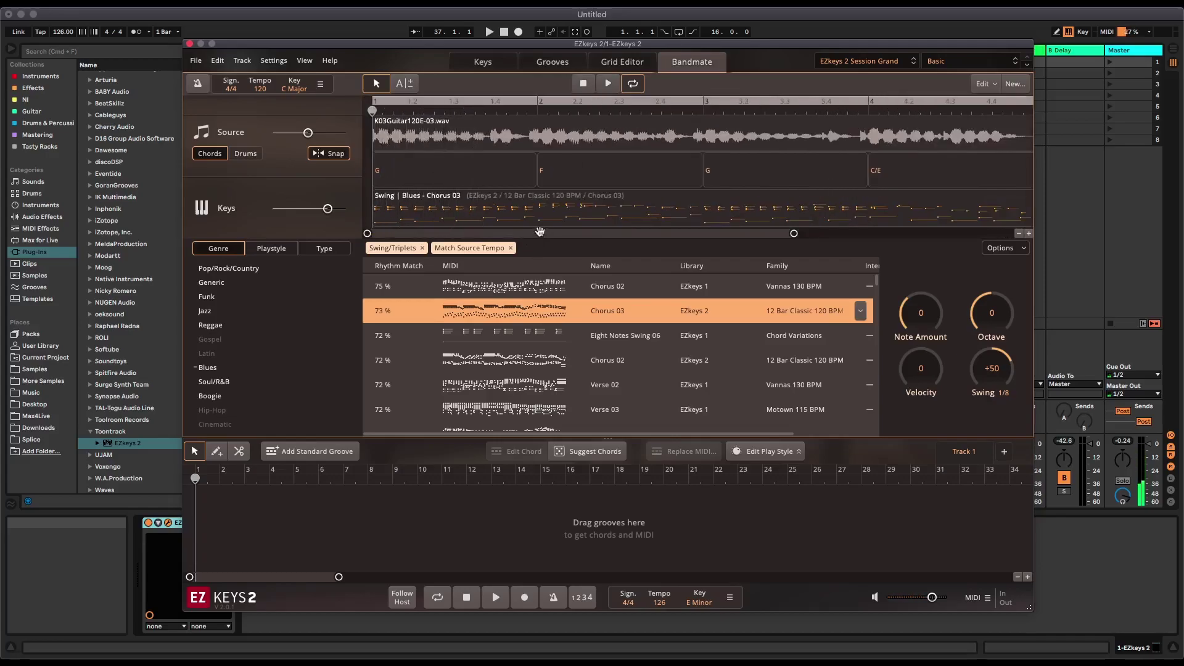
- Switch the Keys track to the Eight Notes Swing 06 groove from Chord Variations and play it with the guitar
left_click_drag(540, 232, 781, 225)
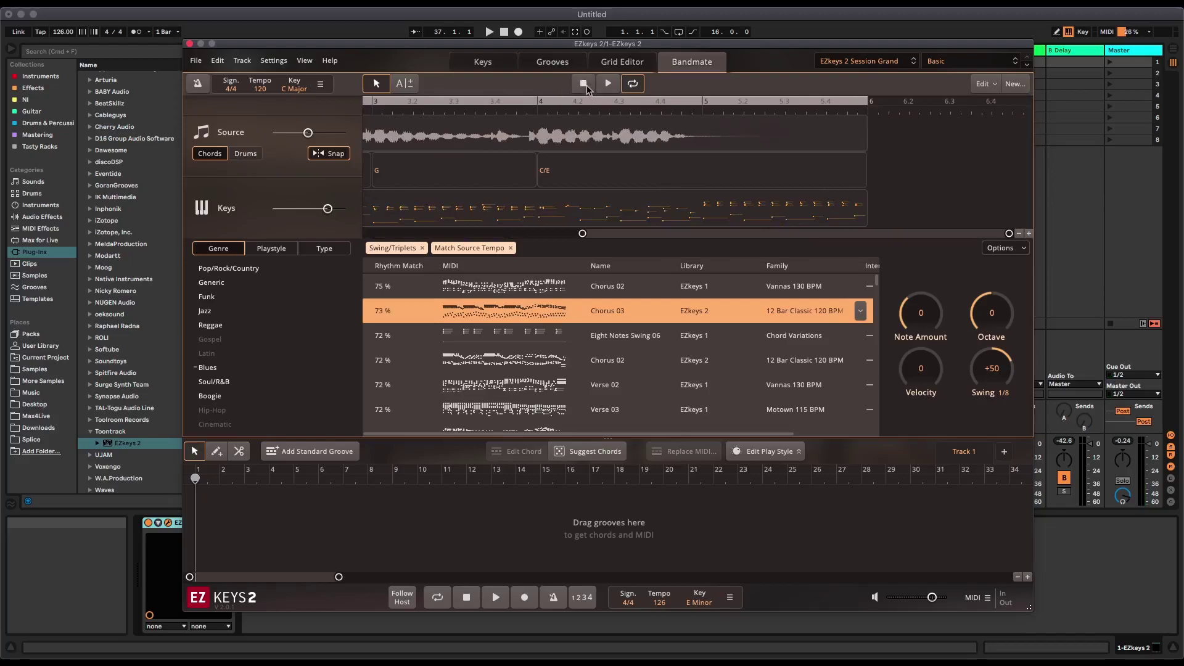
left_click_drag(598, 233, 383, 233)
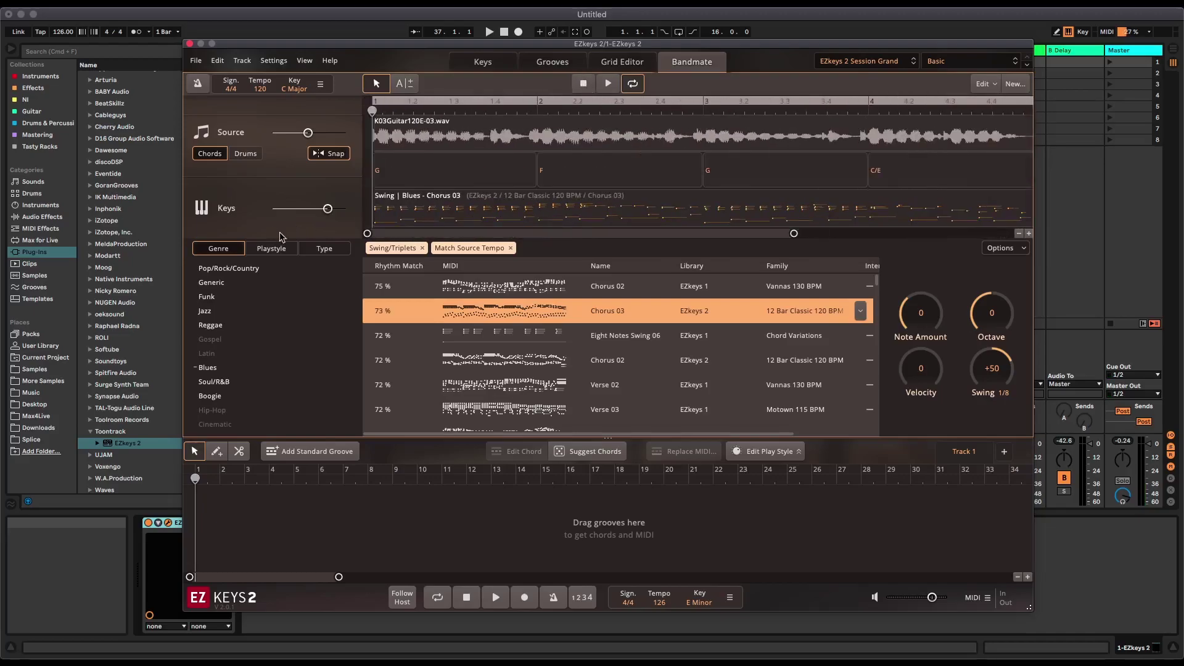
left_click(478, 331)
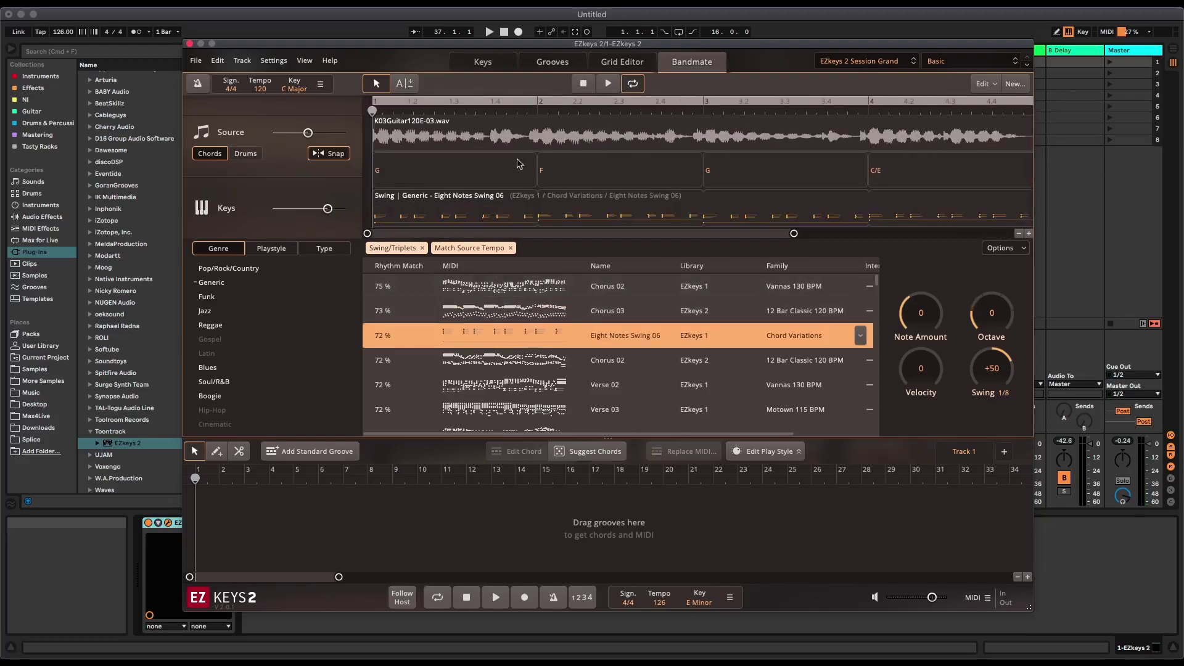
left_click(607, 84)
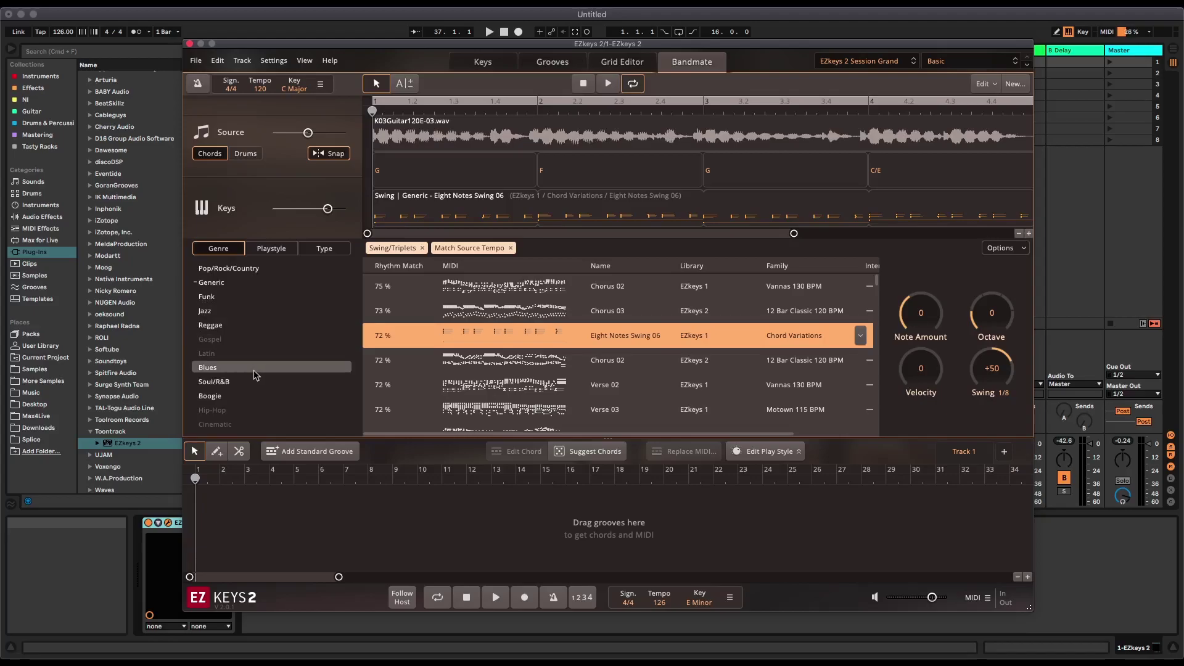
- Filter the matching grooves to Jazz, assign Taking a Walk 117 BPM Chorus 04 to the Keys track, and play it
left_click(225, 310)
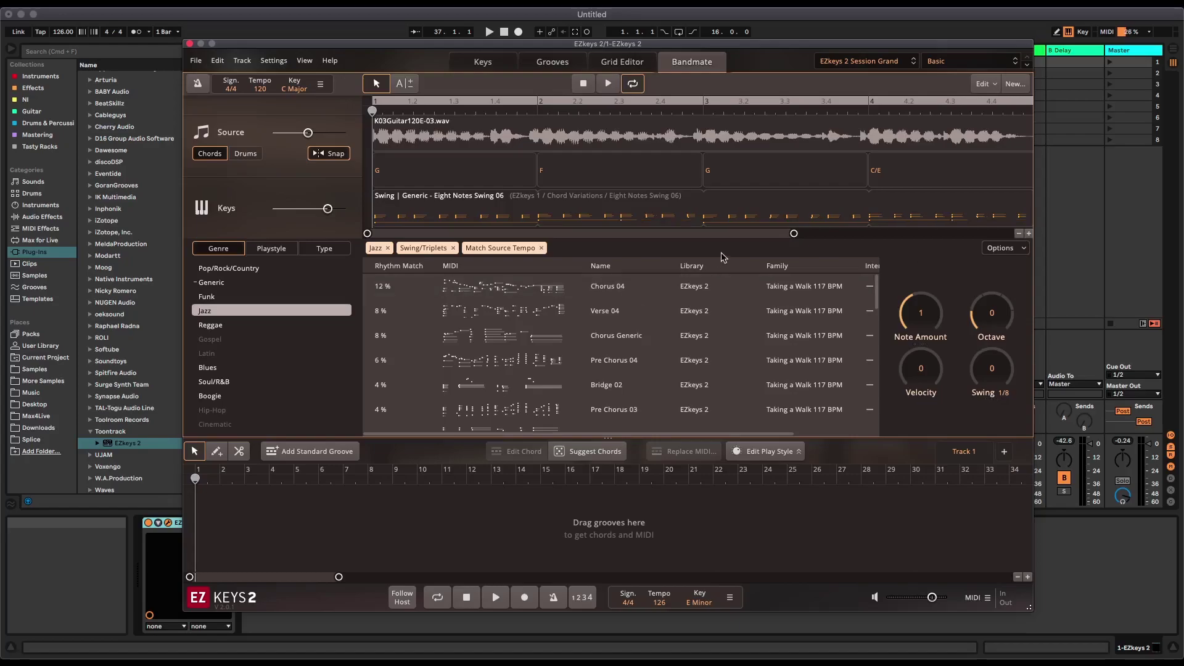
left_click(495, 285)
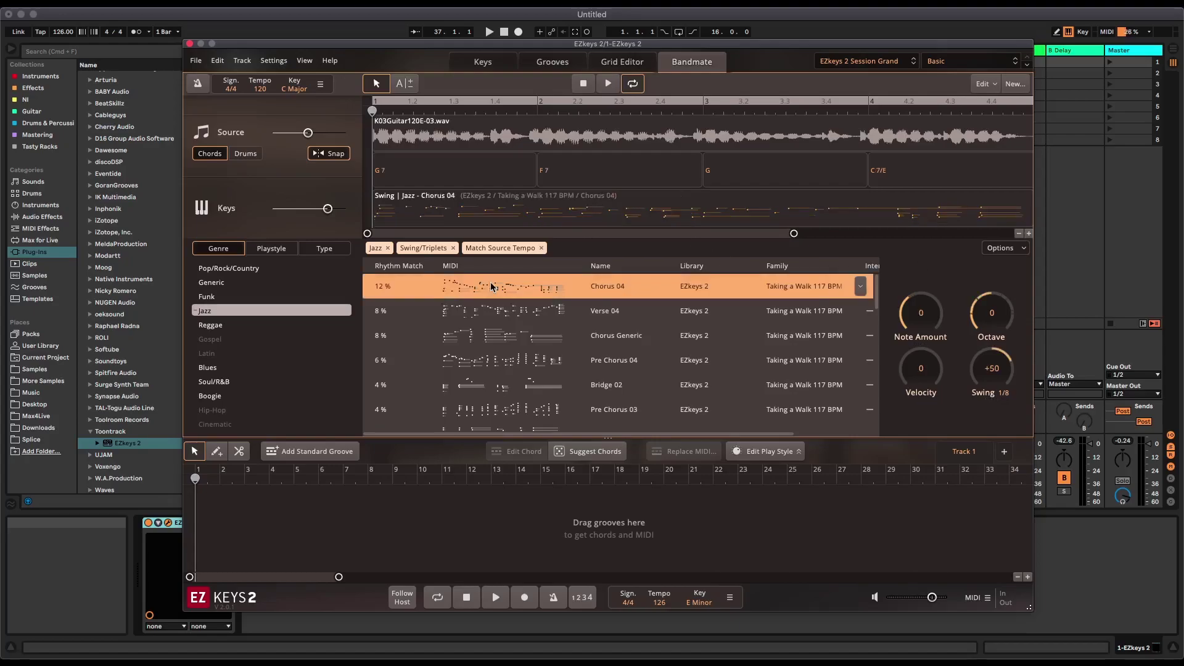
left_click(606, 84)
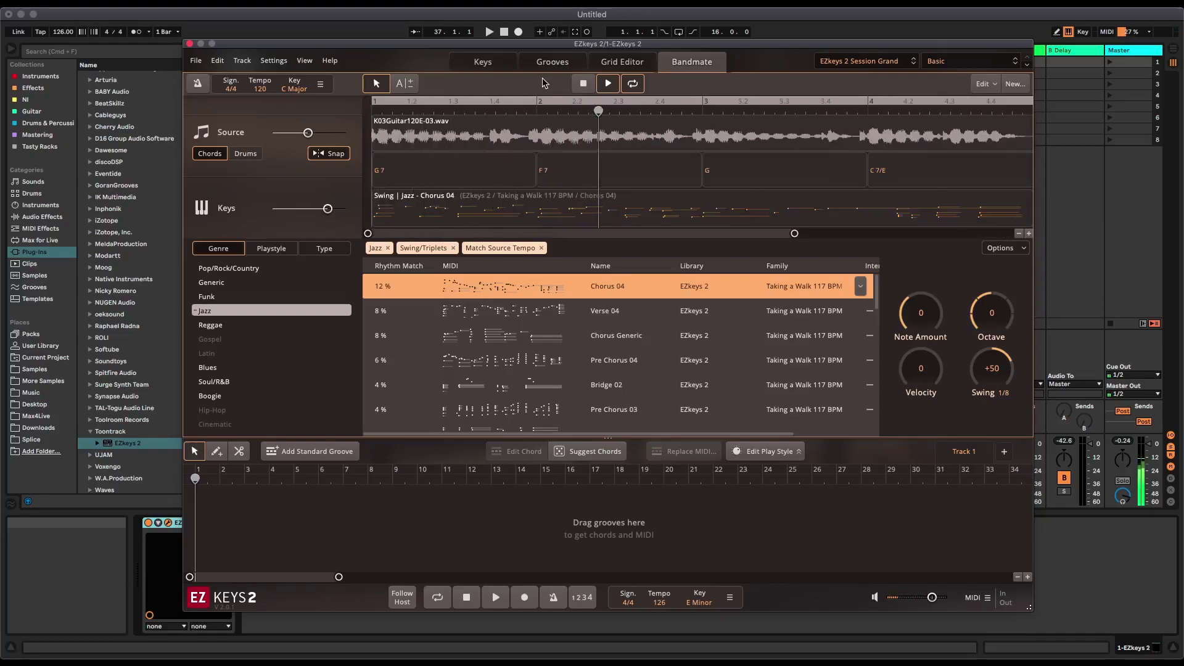
- Stop playback, export the Jazz Chorus 04 groove from Bandmate to scene 5 of the EZkeys 2 track, and view the clip's MIDI notes
left_click(581, 86)
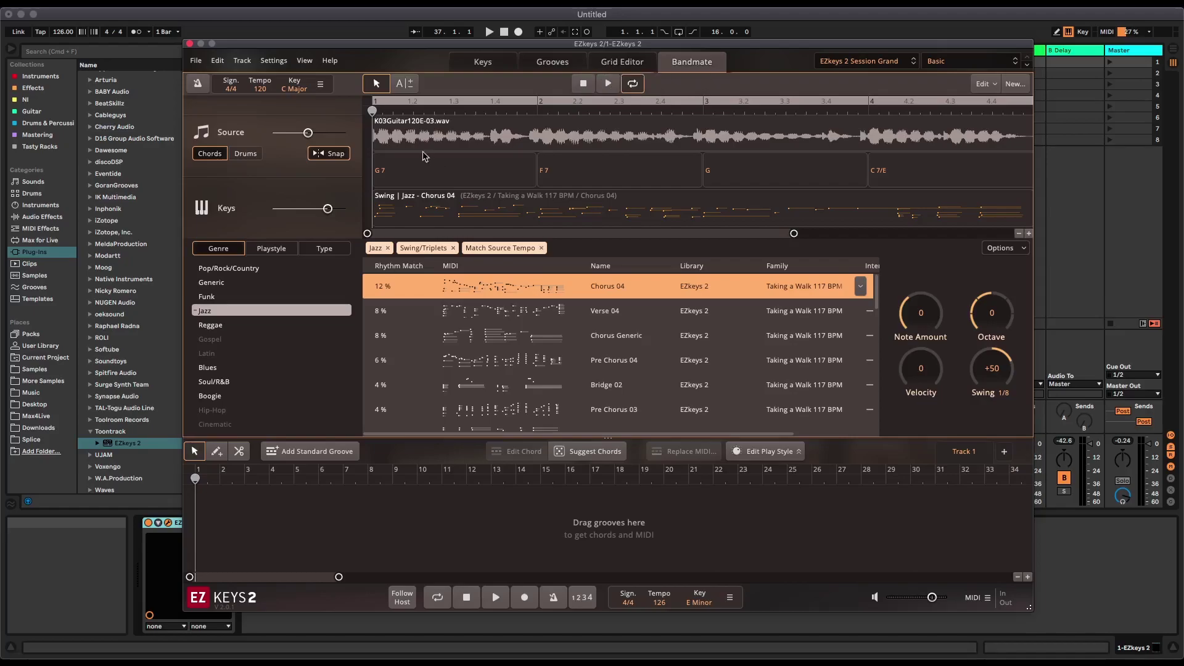
left_click(410, 204)
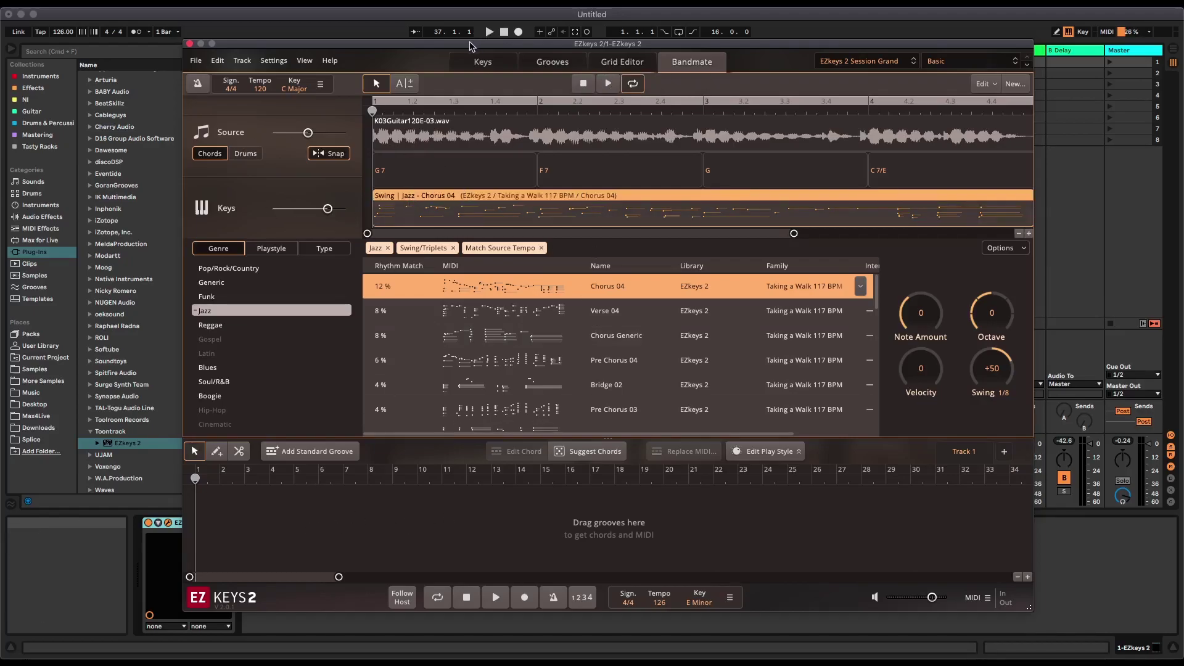
left_click_drag(470, 46, 709, 46)
left_click_drag(665, 202, 316, 110)
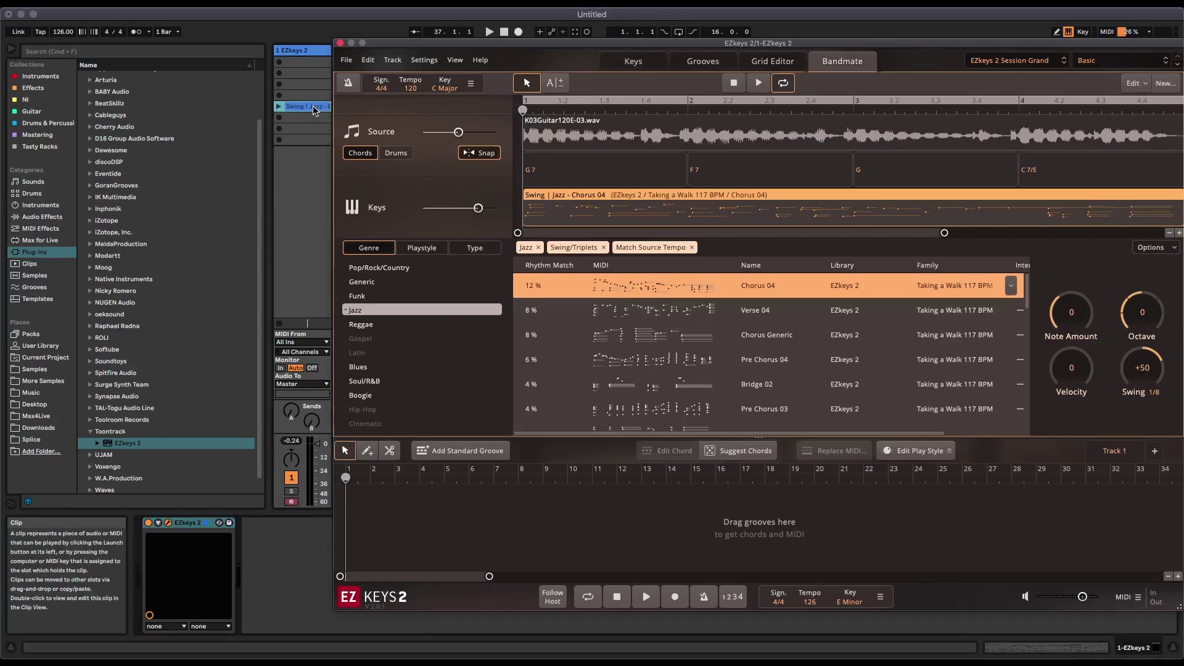
left_click(315, 109)
left_click(341, 43)
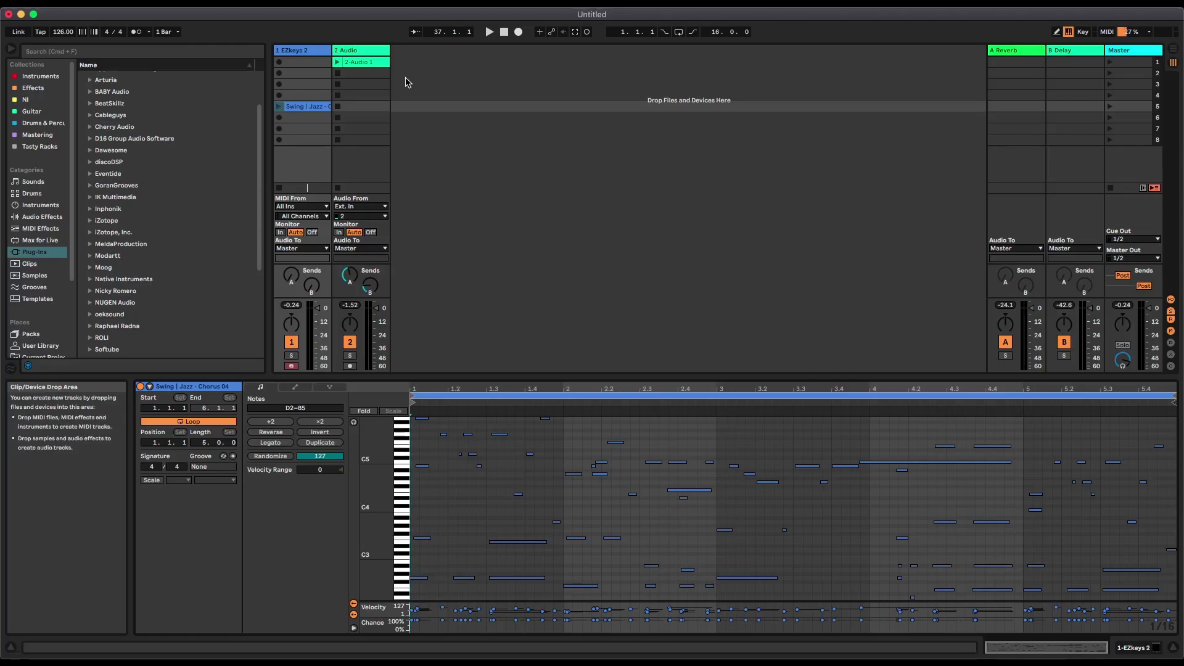
- Reopen EZkeys 2 and use Tap2Find in the groove browser to search for grooves matching a two-bar MIDI performance at 1/16 resolution
double_click(302, 50)
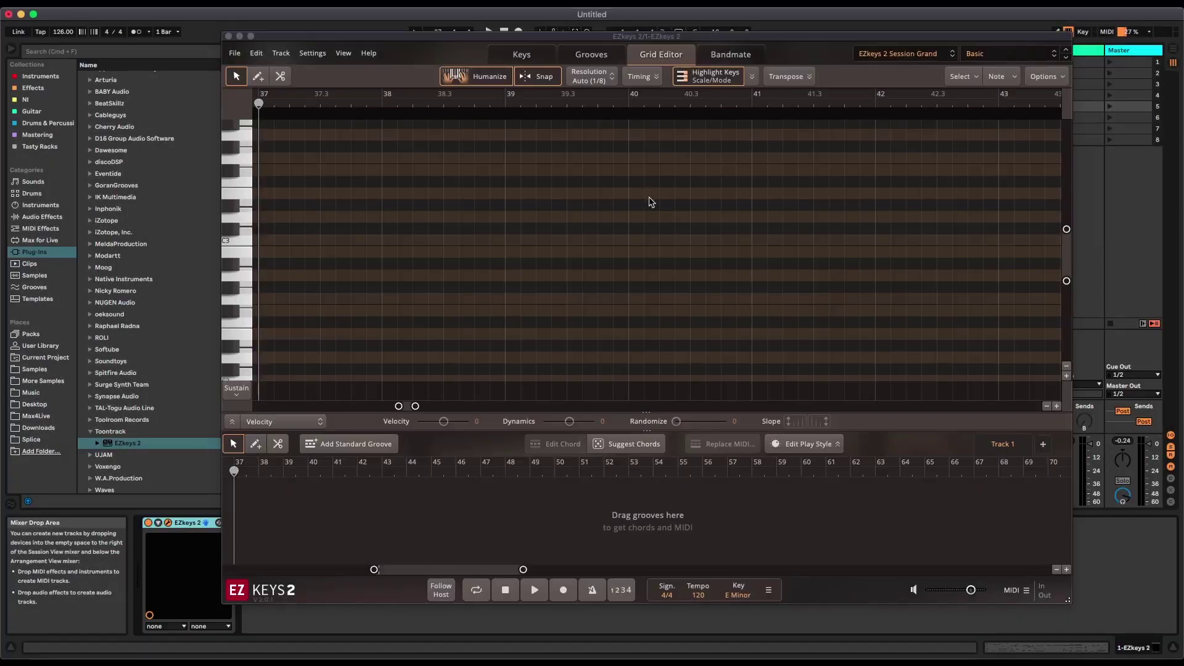
left_click(593, 56)
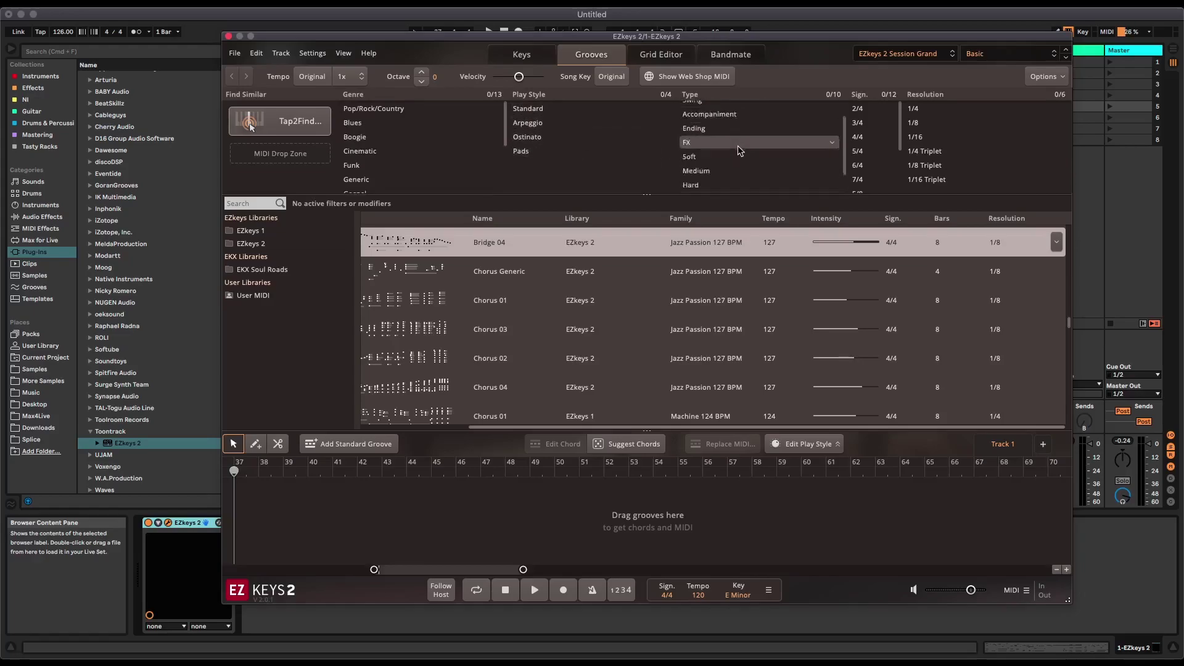
scroll(869, 123, "down", 2)
scroll(870, 127, "up", 2)
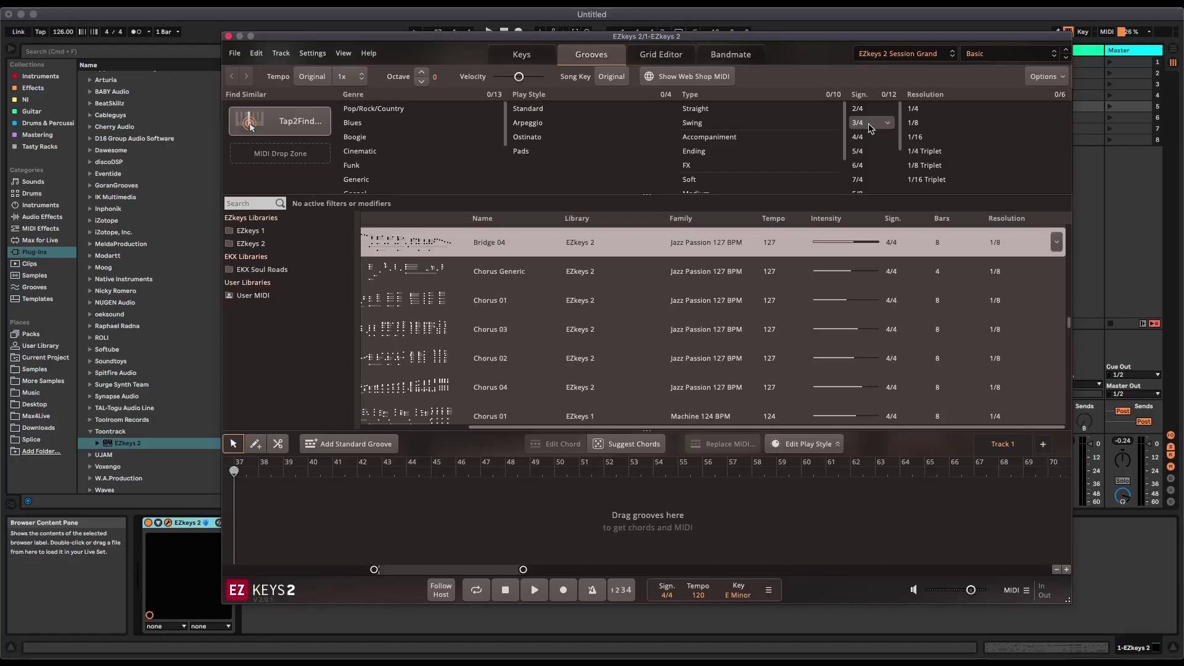
left_click(303, 131)
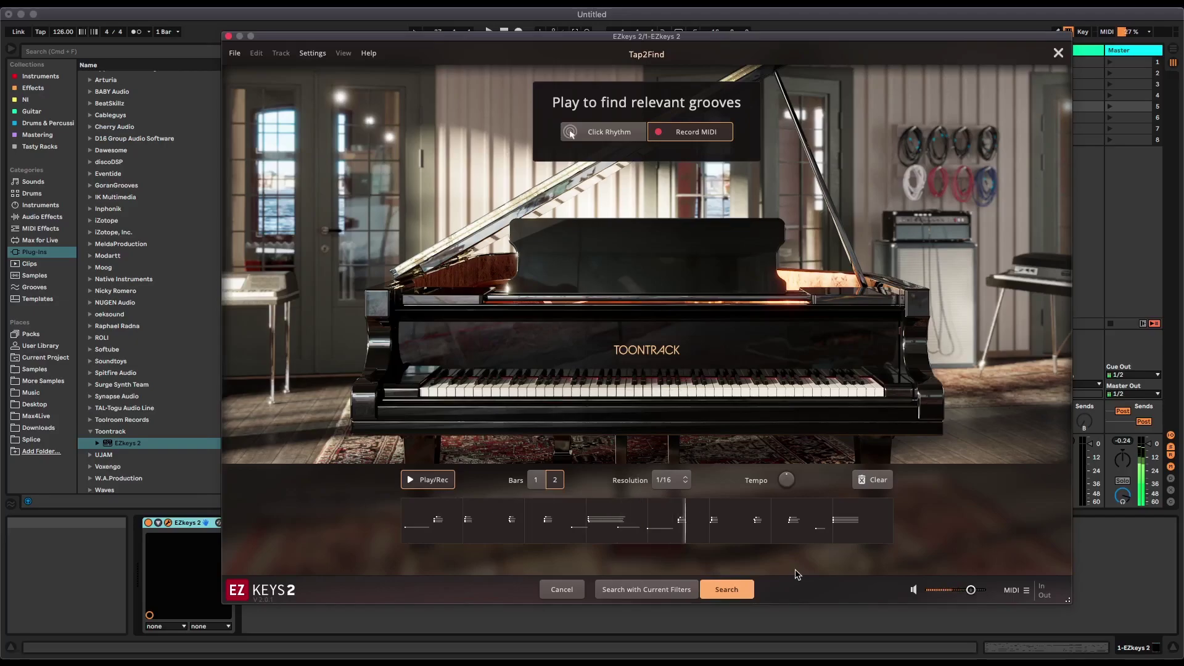
left_click(726, 590)
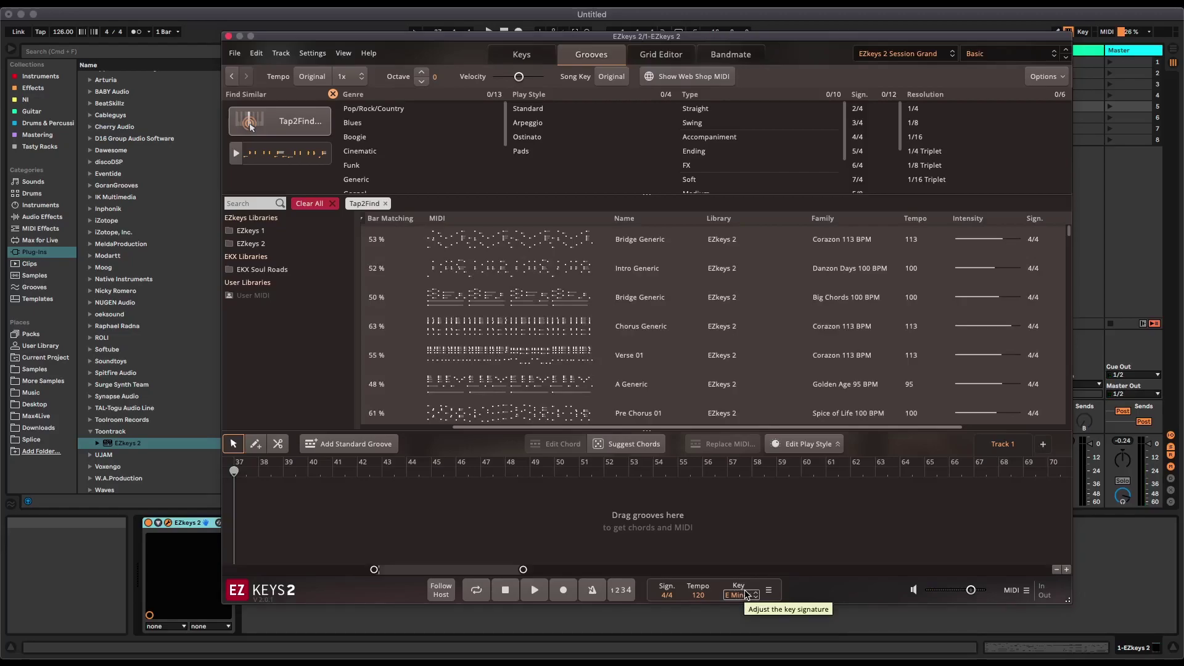
- Place the Corazon 113 BPM Bridge Generic groove at bar 1 of the song track and play it
left_click(515, 245)
left_click_drag(515, 246, 227, 510)
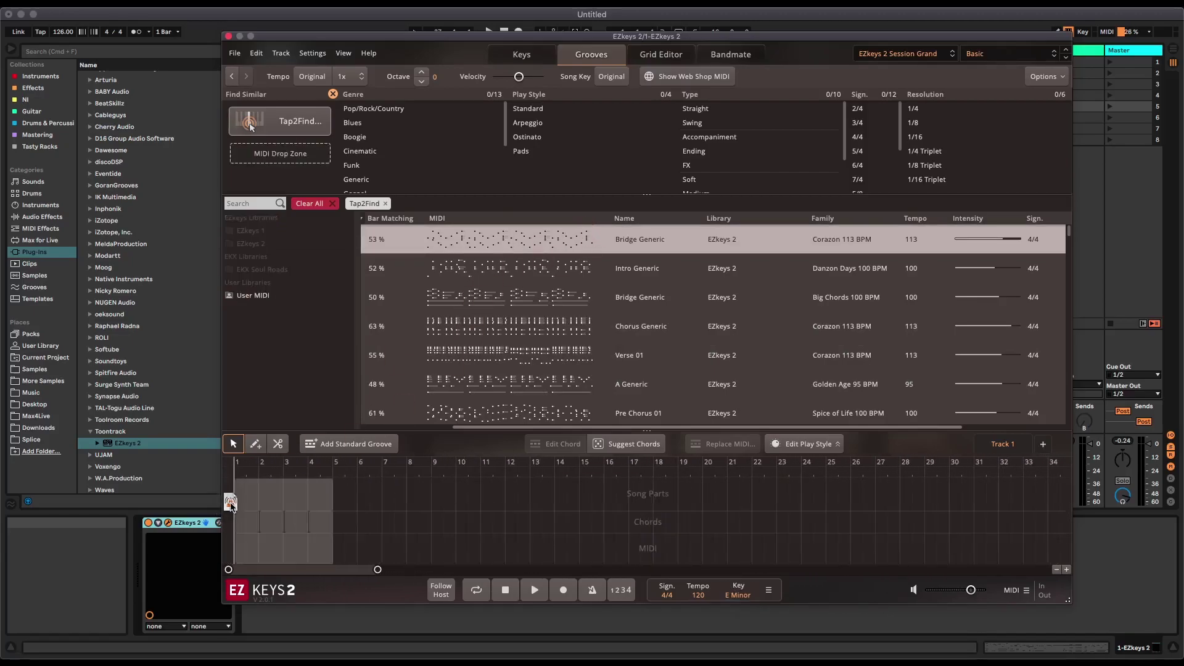
left_click(533, 591)
double_click(506, 591)
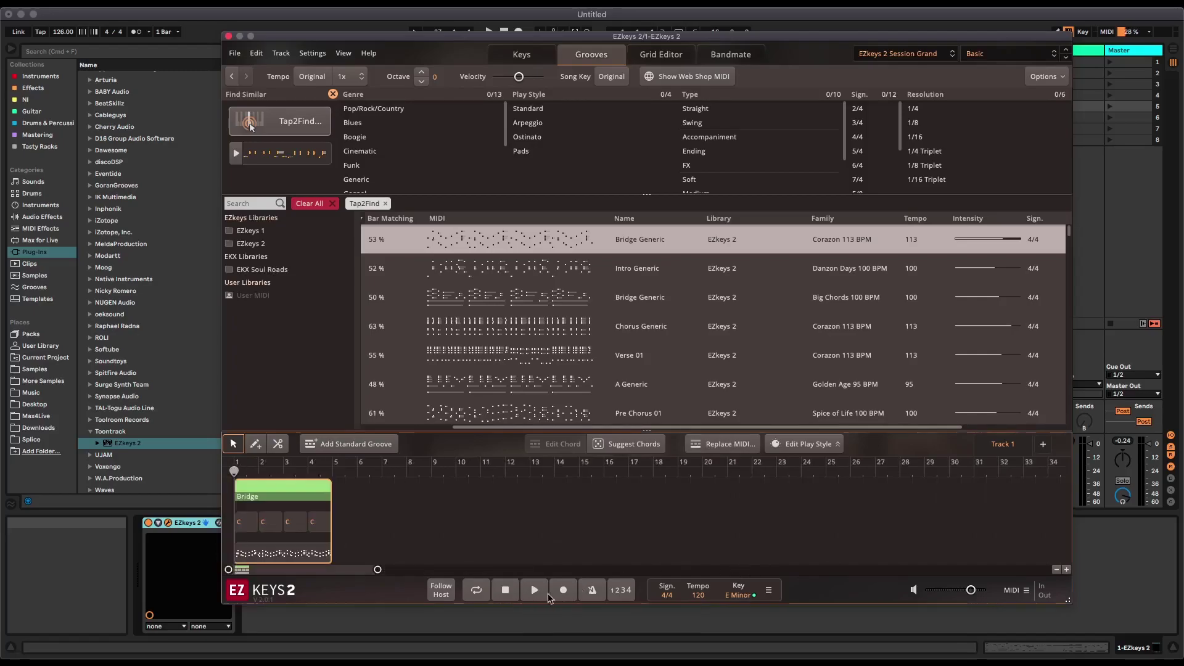
left_click(535, 592)
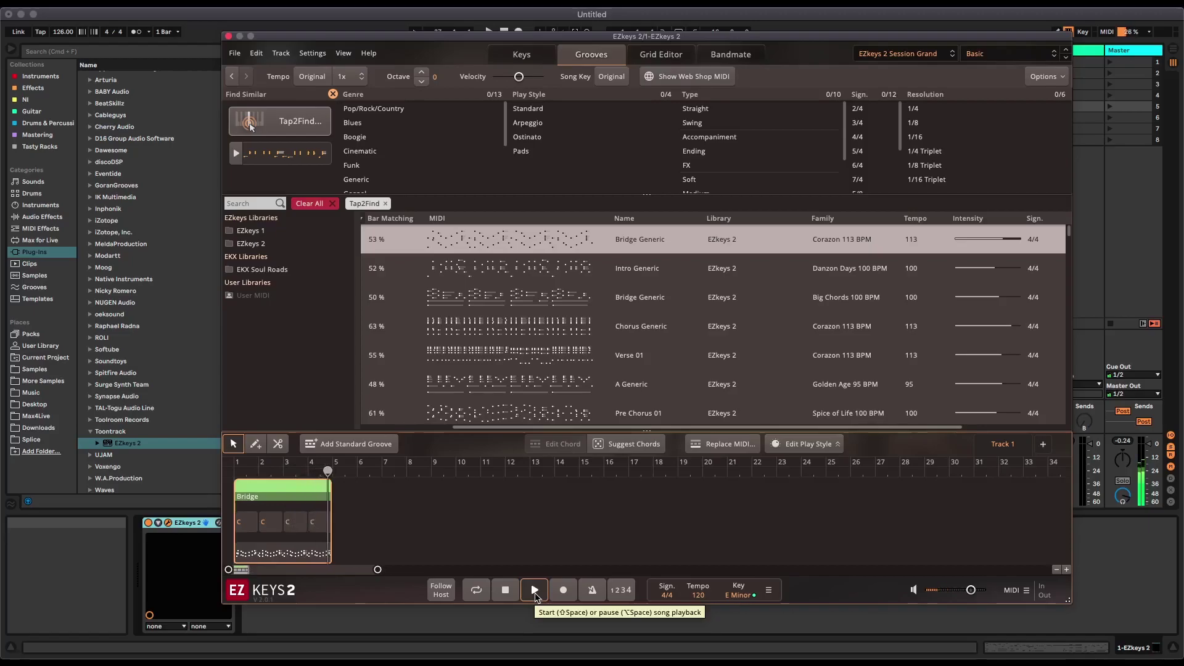
left_click(500, 597)
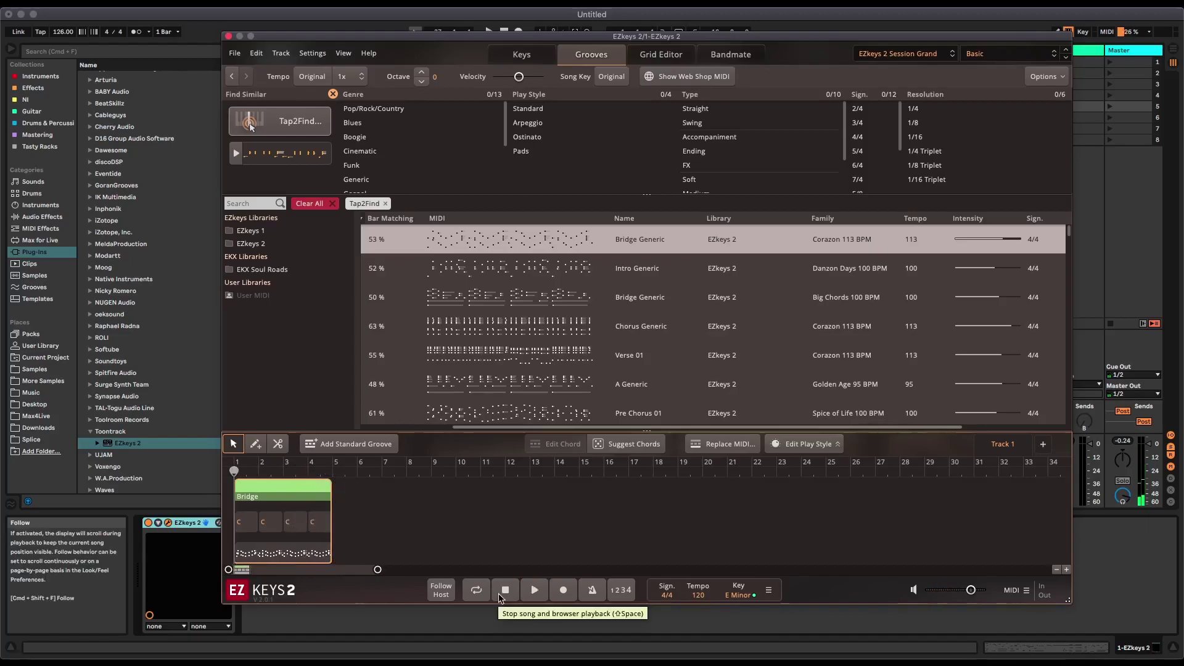
- Change the Bridge part's first chord to D maj7 and play the part
left_click(245, 524)
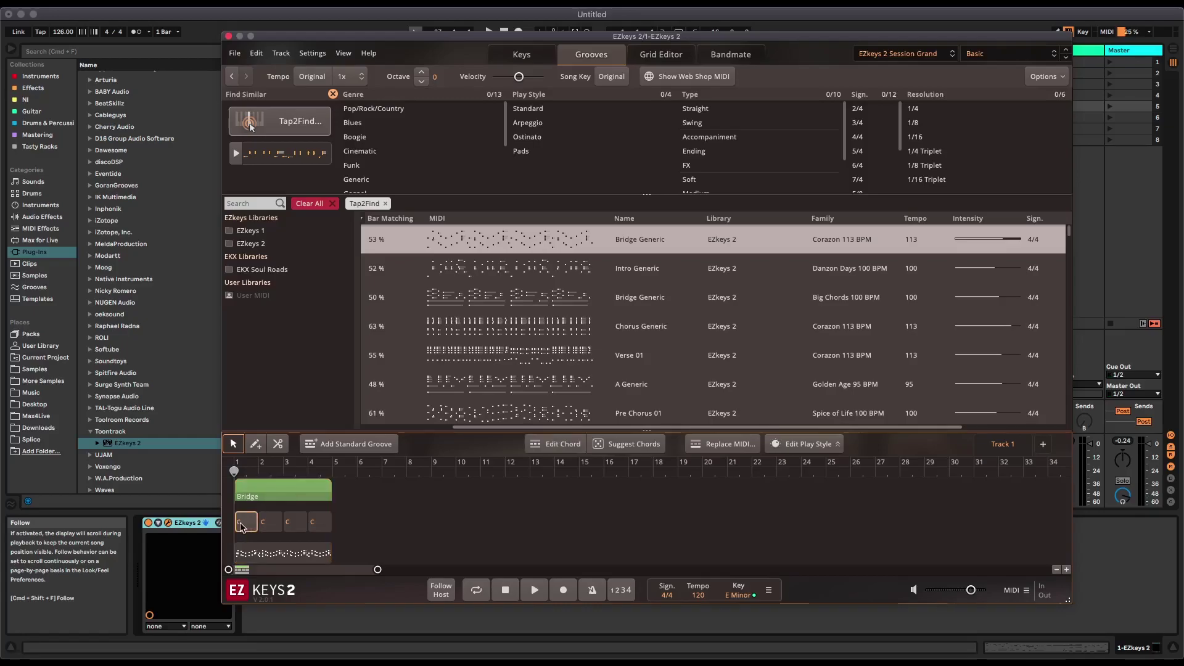
double_click(241, 524)
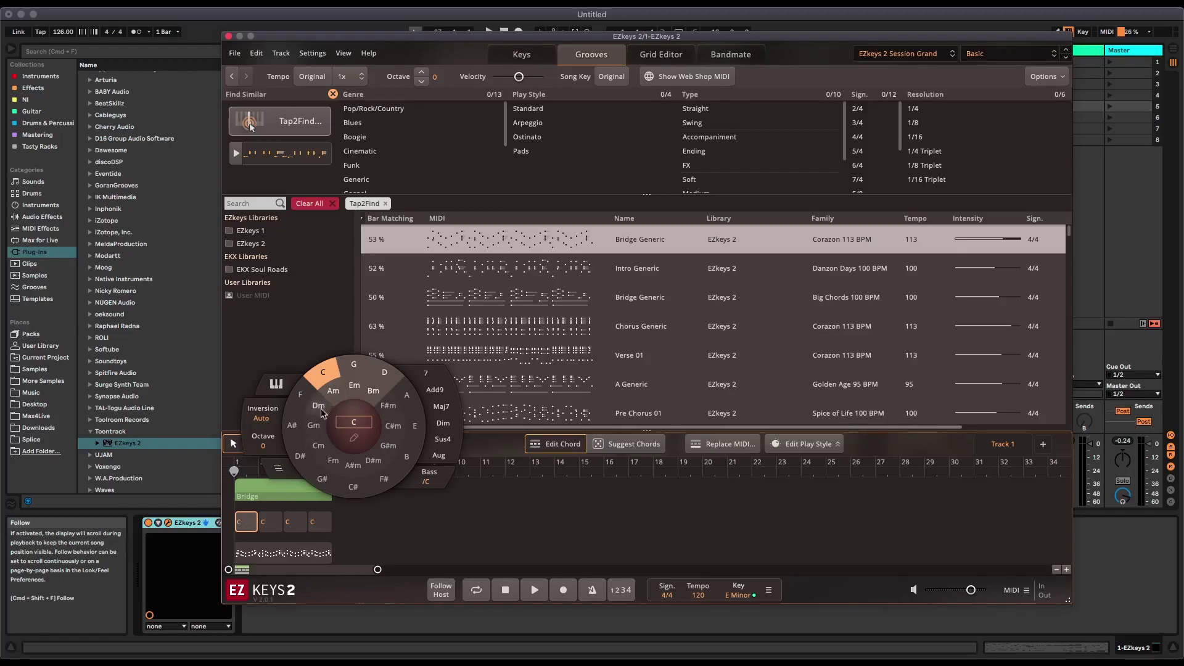
left_click(381, 369)
left_click(442, 406)
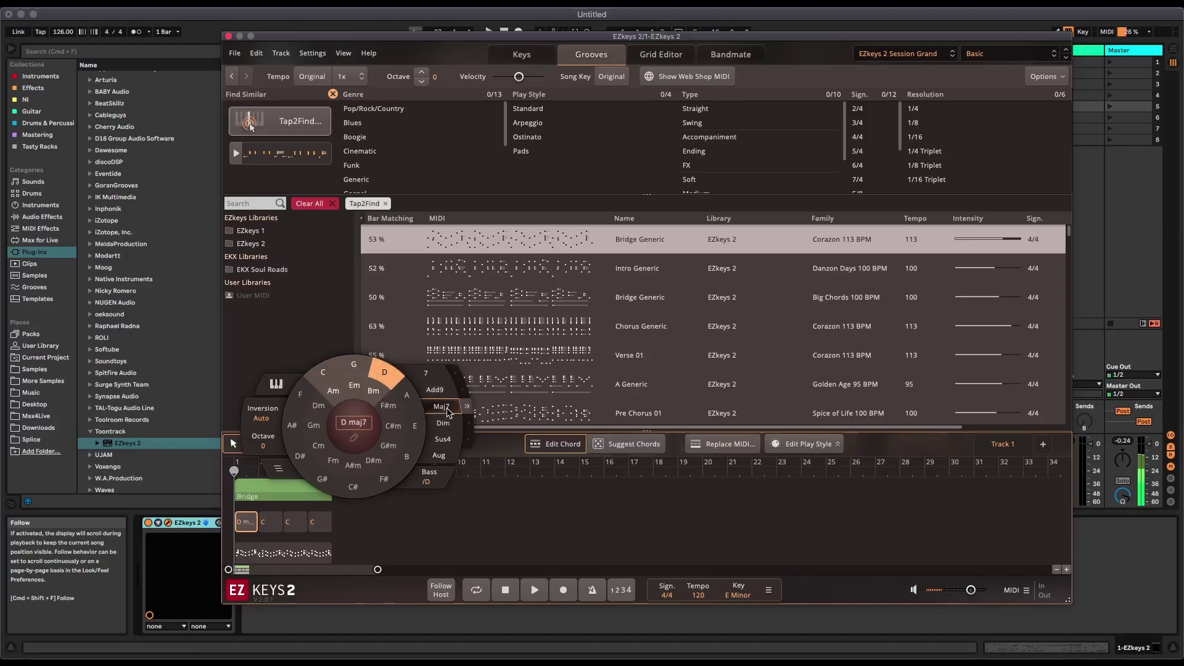
left_click(475, 573)
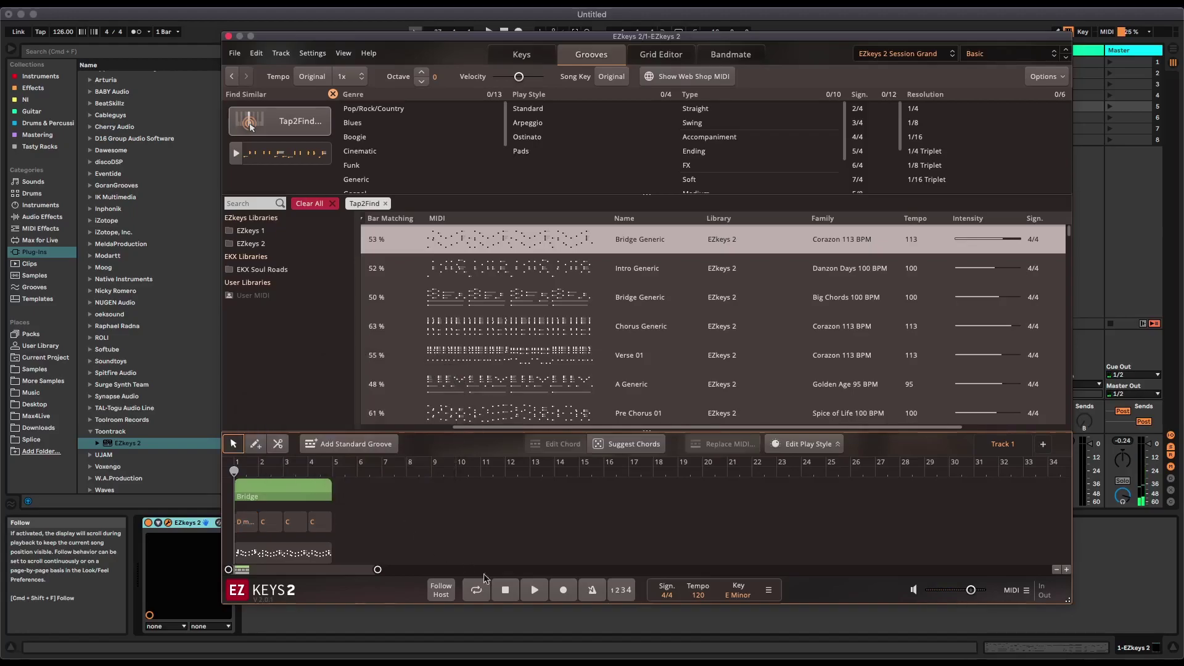
left_click(534, 590)
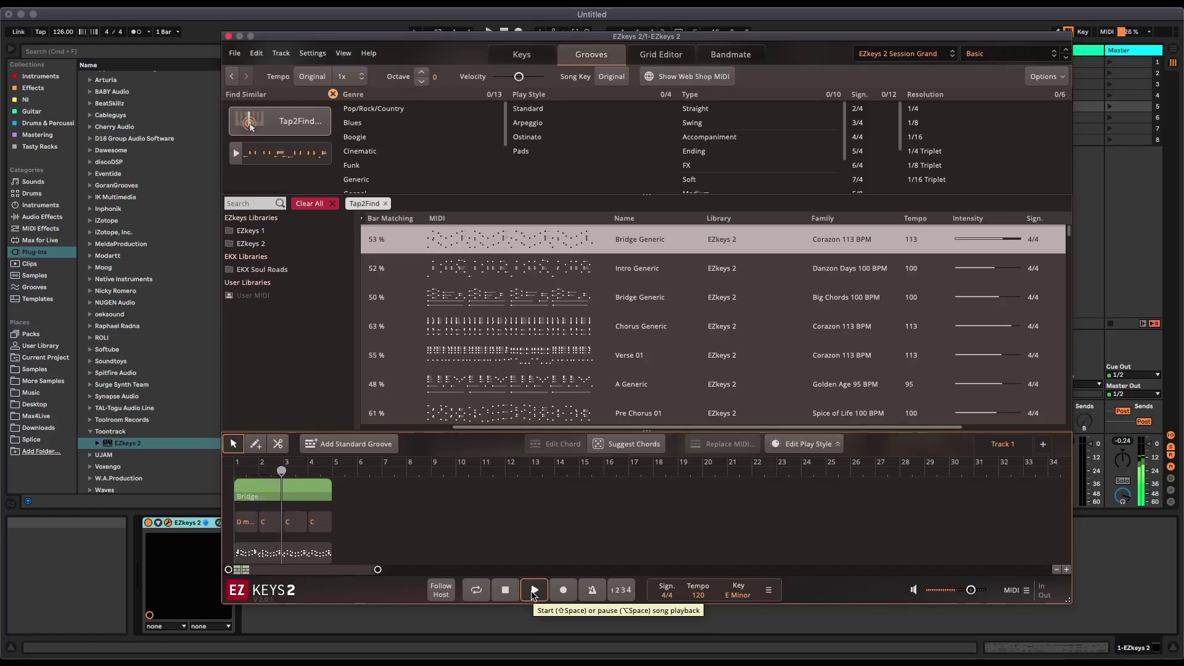
left_click(534, 590)
- Replace the Bridge part at bar 1 with the Danzon Days 100 BPM Intro Generic groove and play it
left_click_drag(548, 266, 236, 487)
left_click(535, 591)
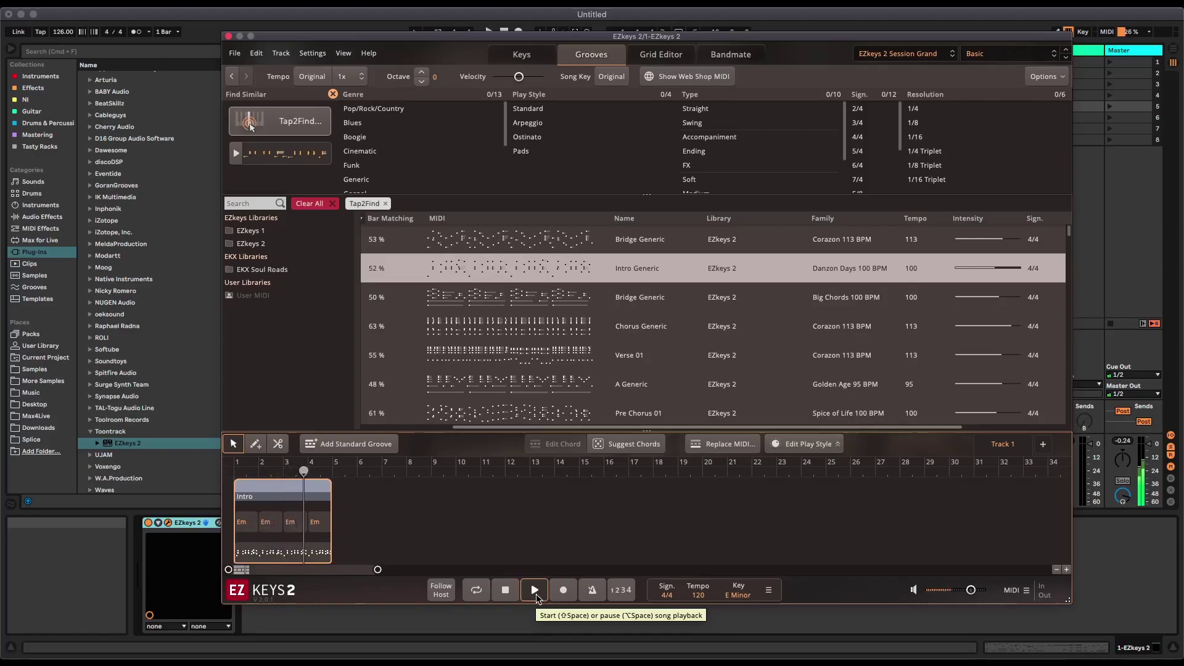
left_click(505, 590)
- Change the Intro part's first chord to Dm 7 and play the part
double_click(246, 521)
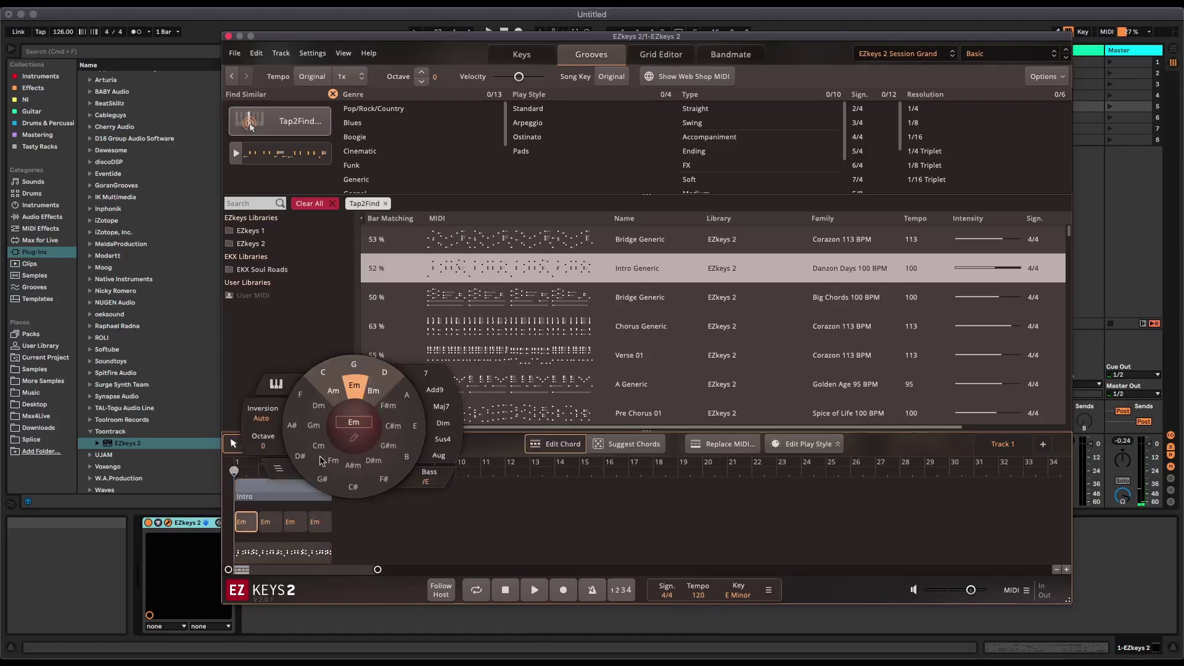
left_click(331, 412)
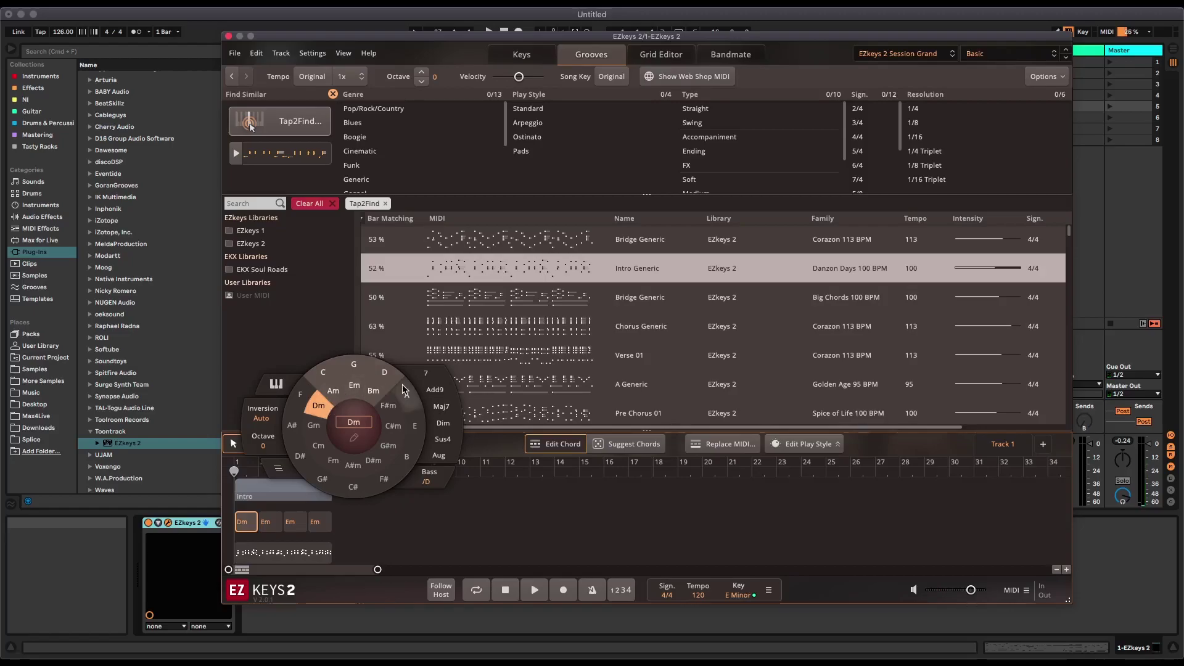
left_click(446, 408)
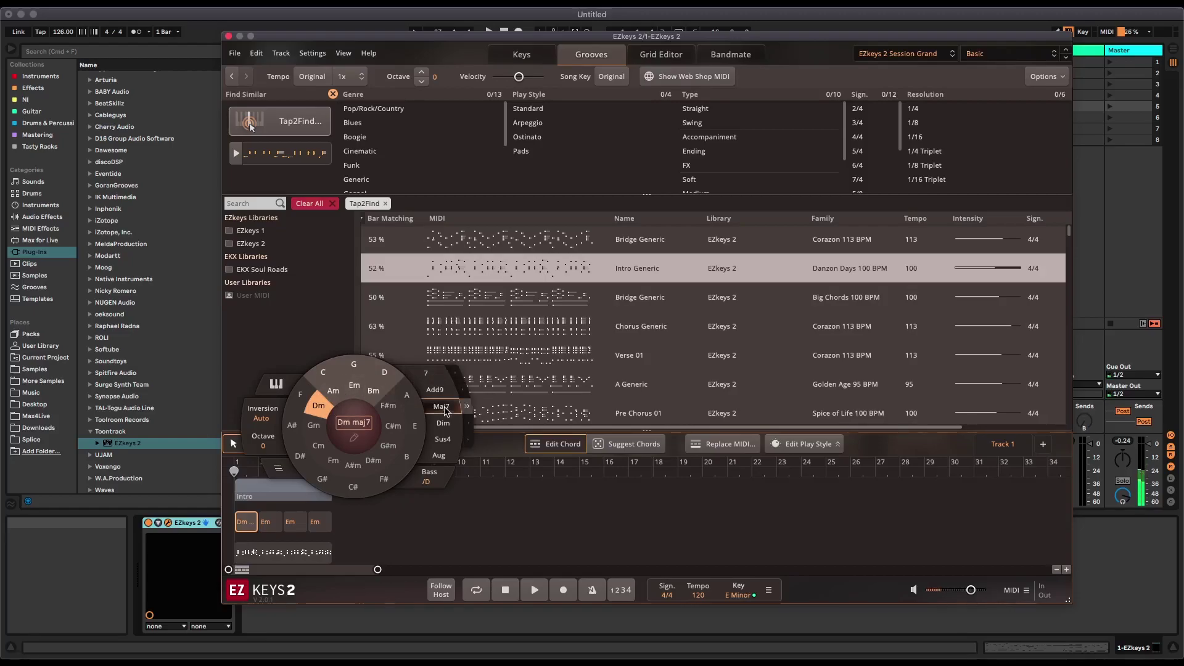
left_click(431, 374)
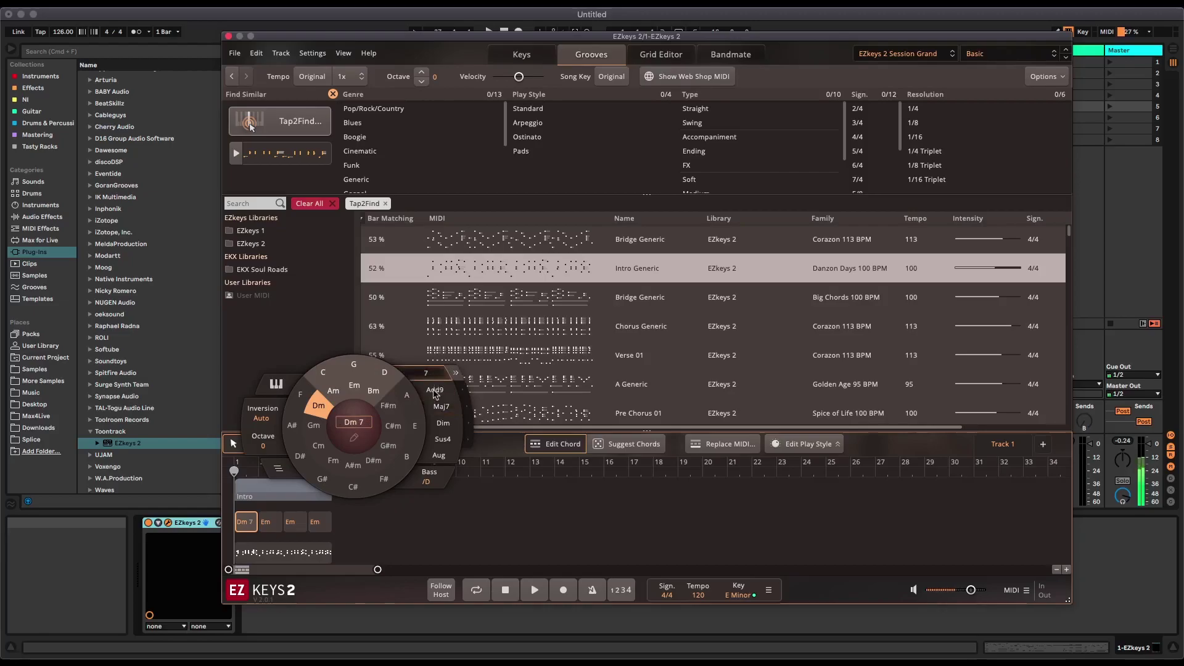
left_click(412, 535)
left_click(535, 591)
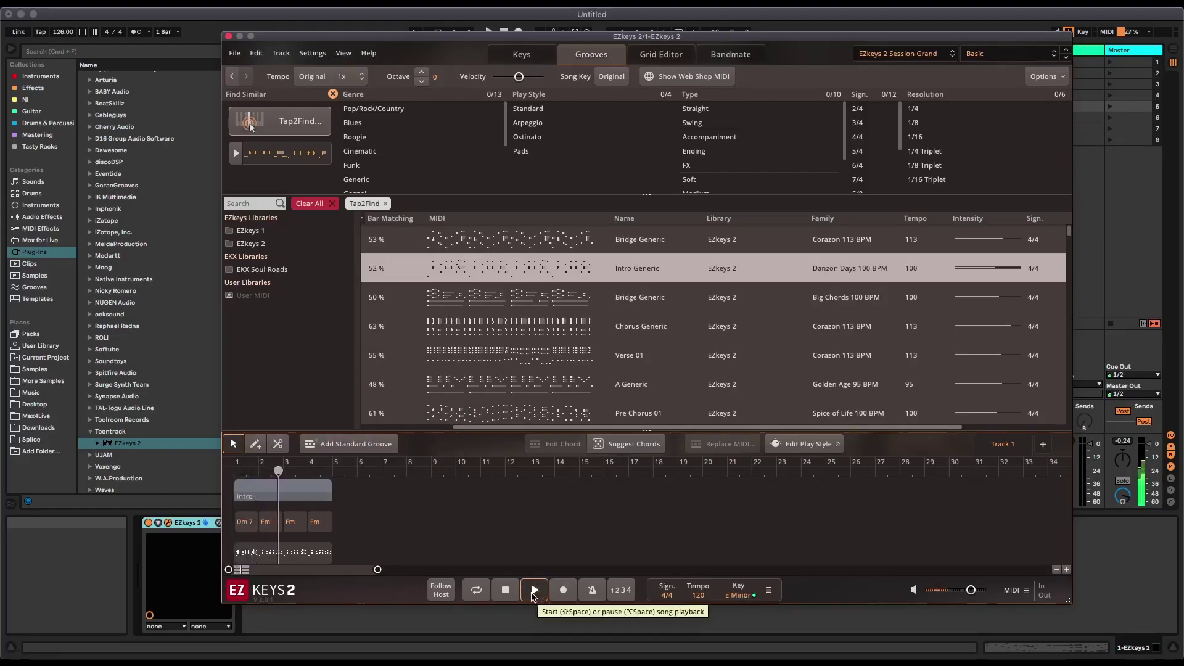
left_click(505, 591)
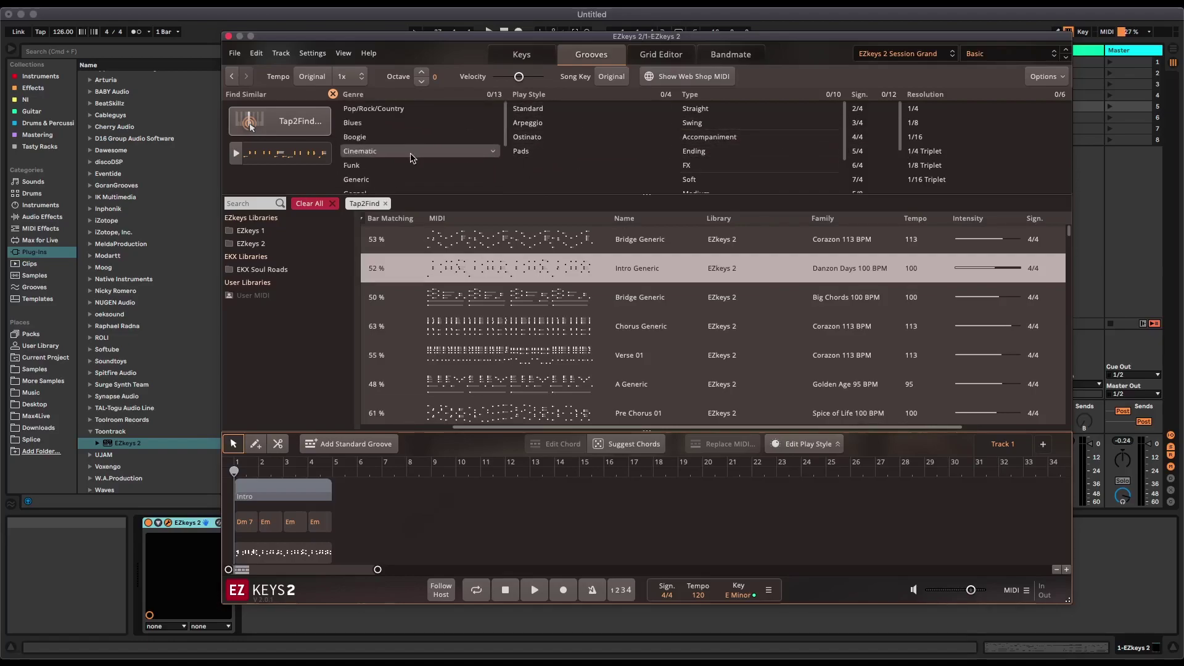
- Filter the grooves to the EZkeys 1 library, and review the suggested chords for the Intro part's MIDI from the piano view
left_click(269, 235)
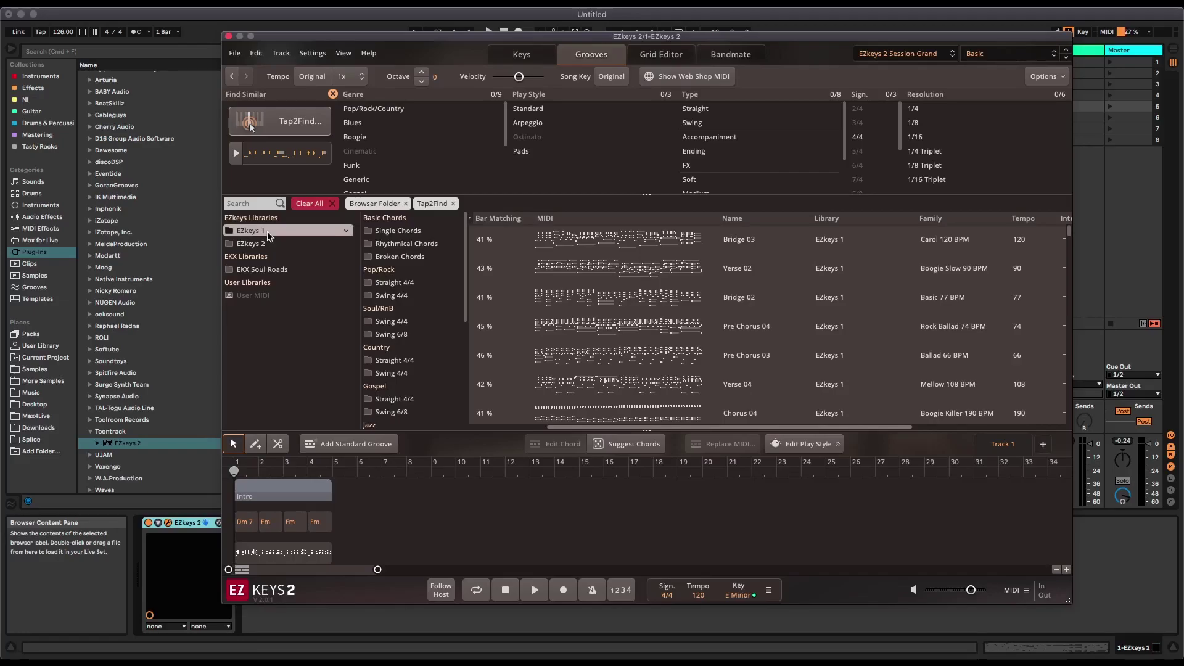
left_click(530, 56)
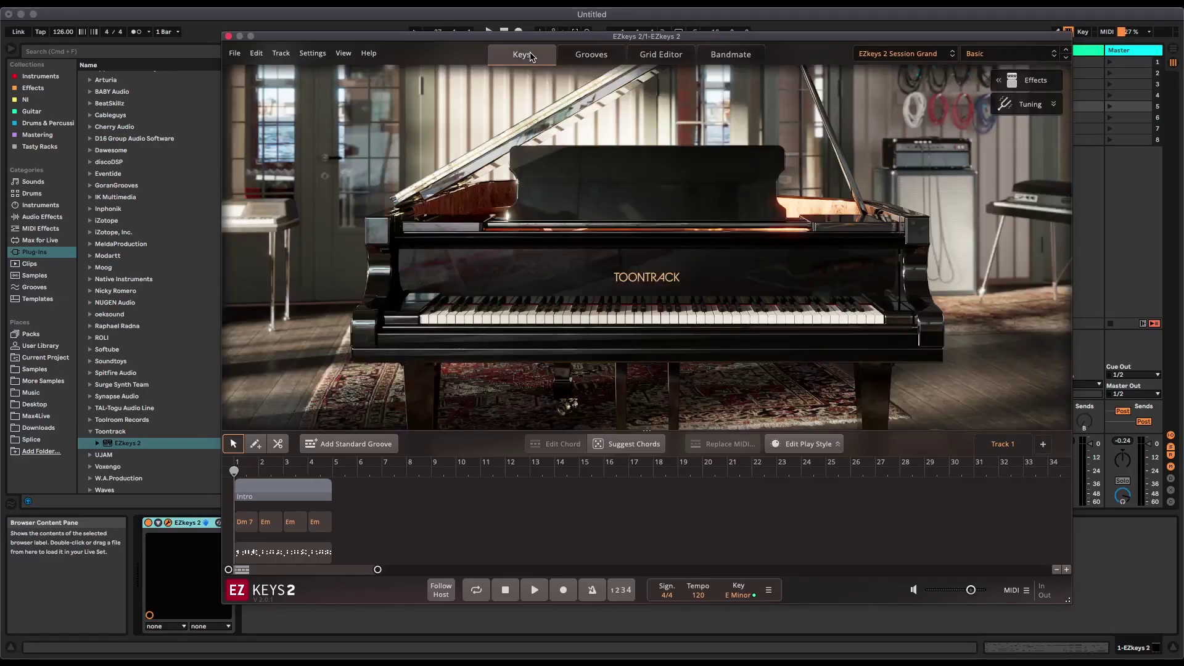
left_click(620, 446)
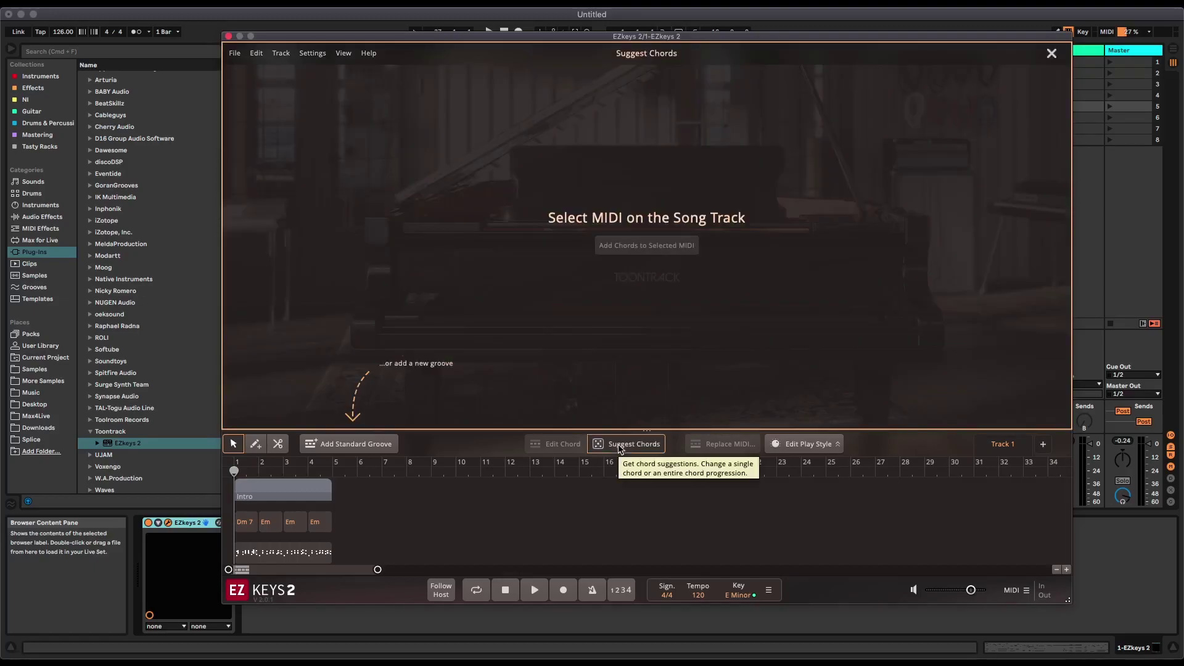
left_click(266, 554)
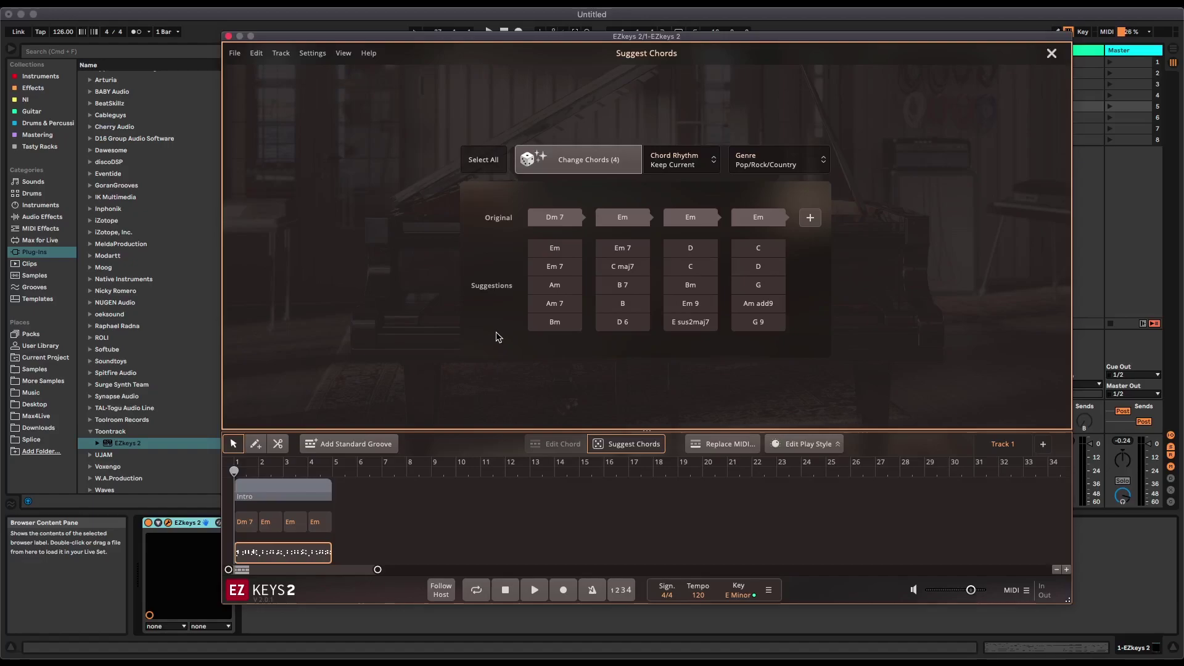
left_click(1052, 53)
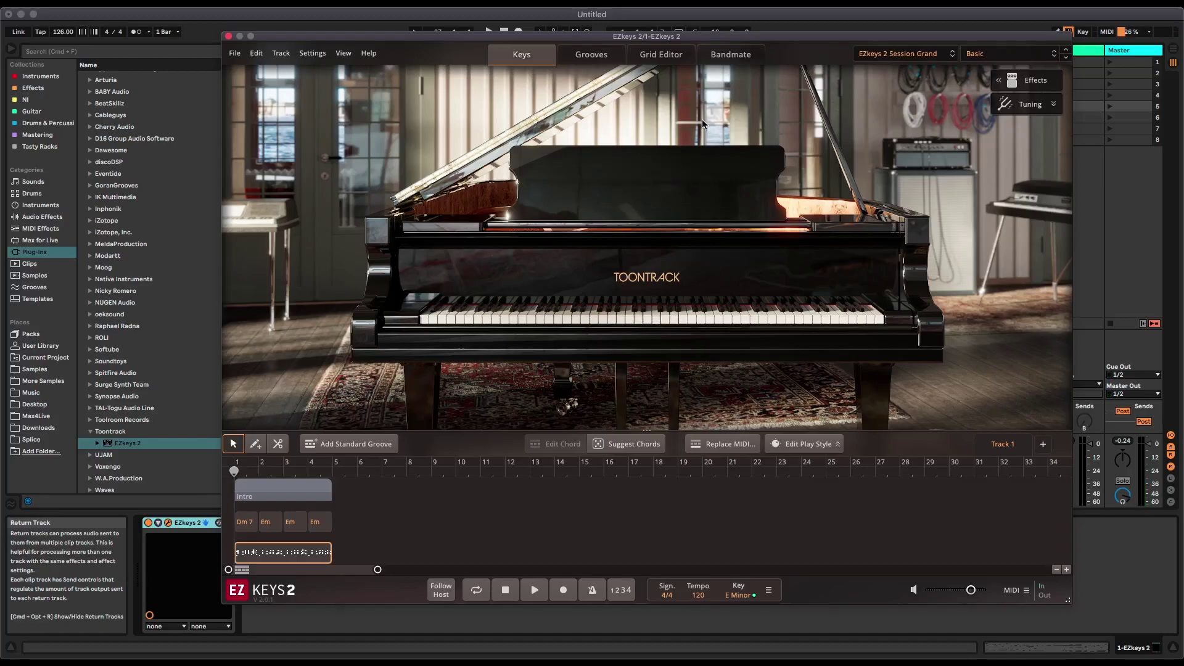
- Look over the EQ, Hall Reverb and Noise effect controls and the tuning options of the Session Grand
left_click(1016, 83)
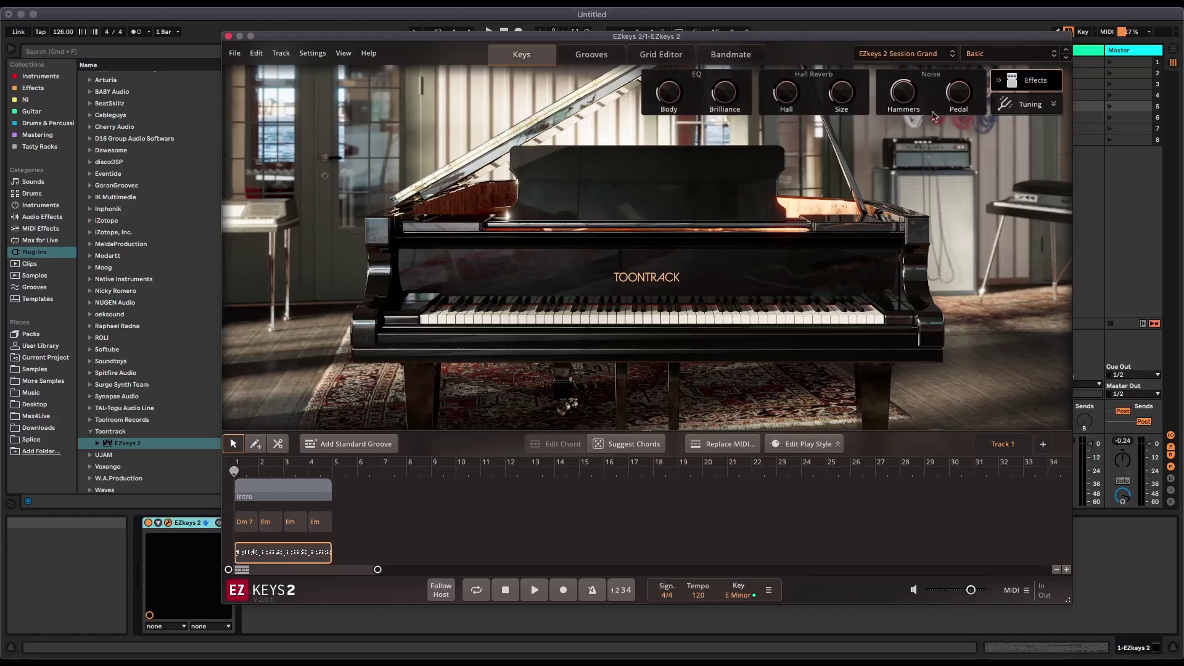
left_click(1000, 83)
left_click(1015, 108)
left_click(1032, 108)
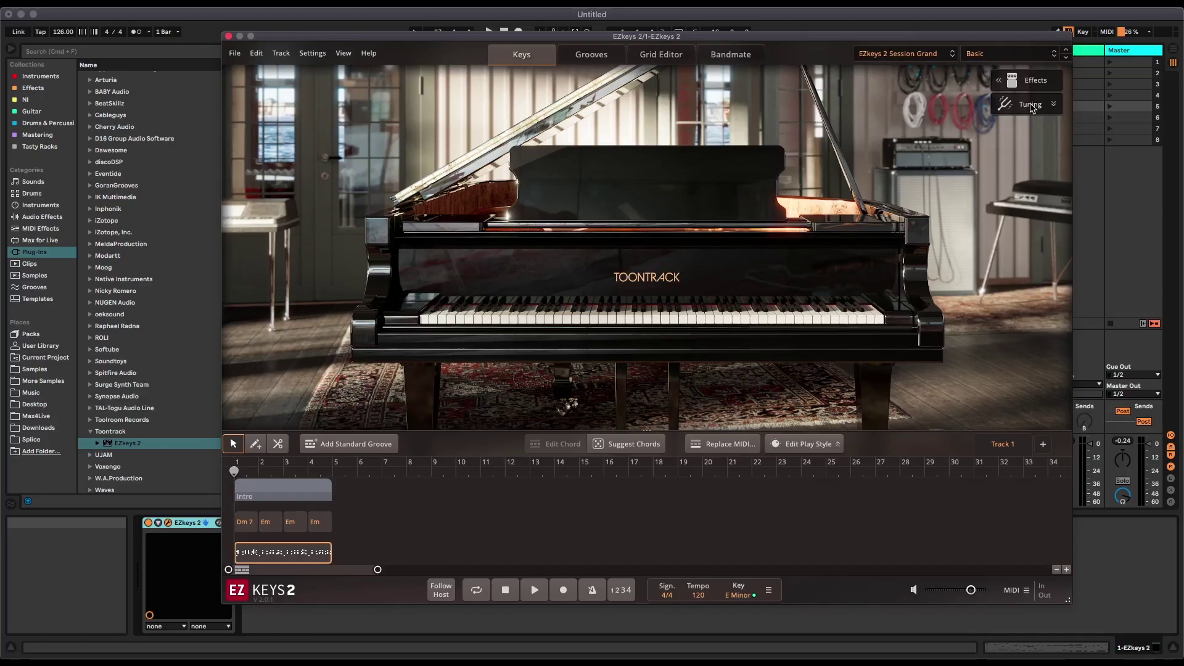
left_click(1087, 233)
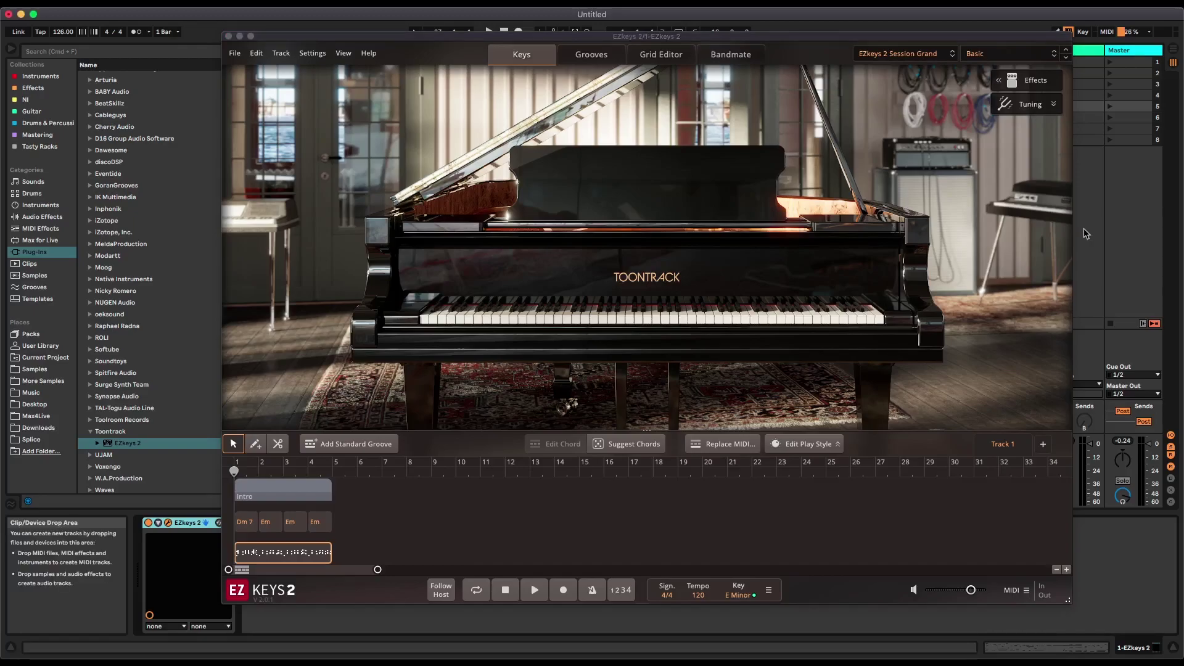